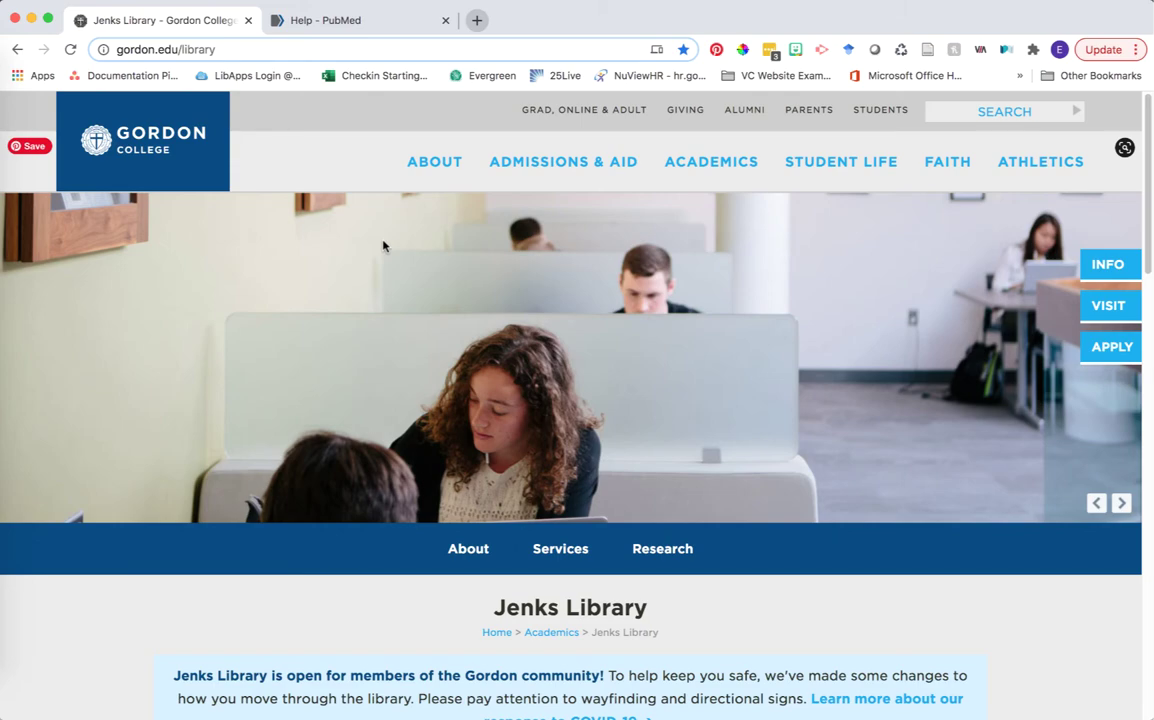
Open the full list of databases from the Jenks Library search section
{"action": "scroll", "coordinate": [463, 258], "scroll_direction": "down", "scroll_amount": 10}
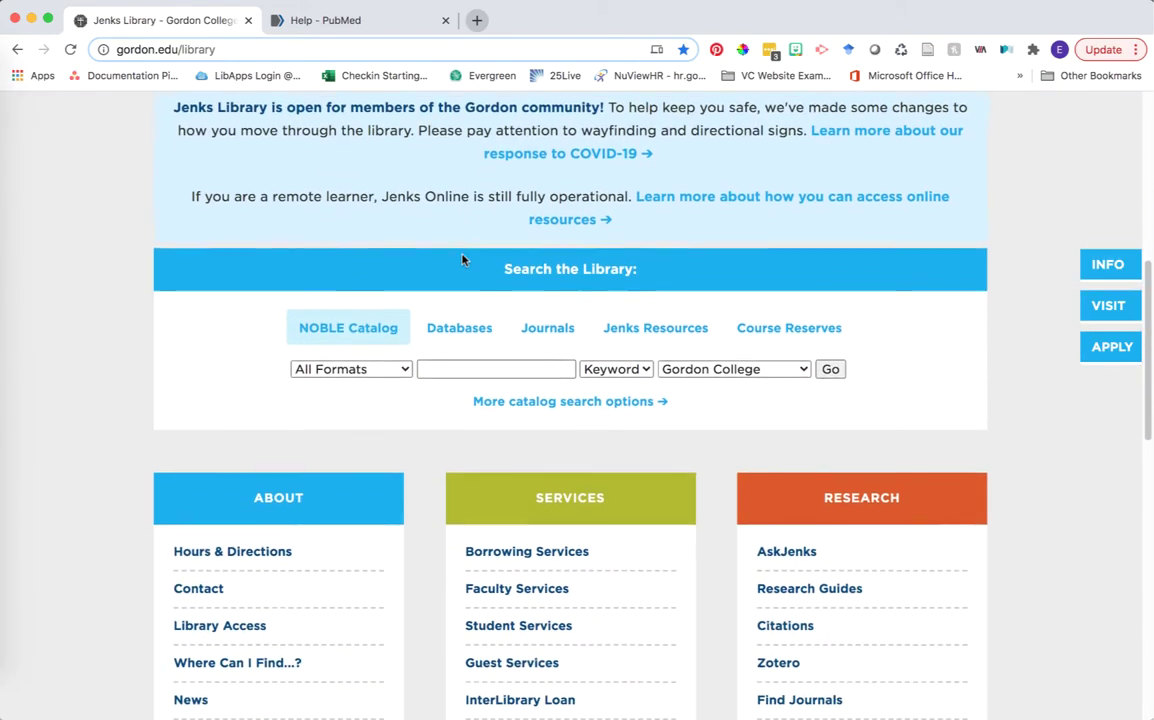
{"action": "scroll", "coordinate": [463, 258], "scroll_direction": "down", "scroll_amount": 1}
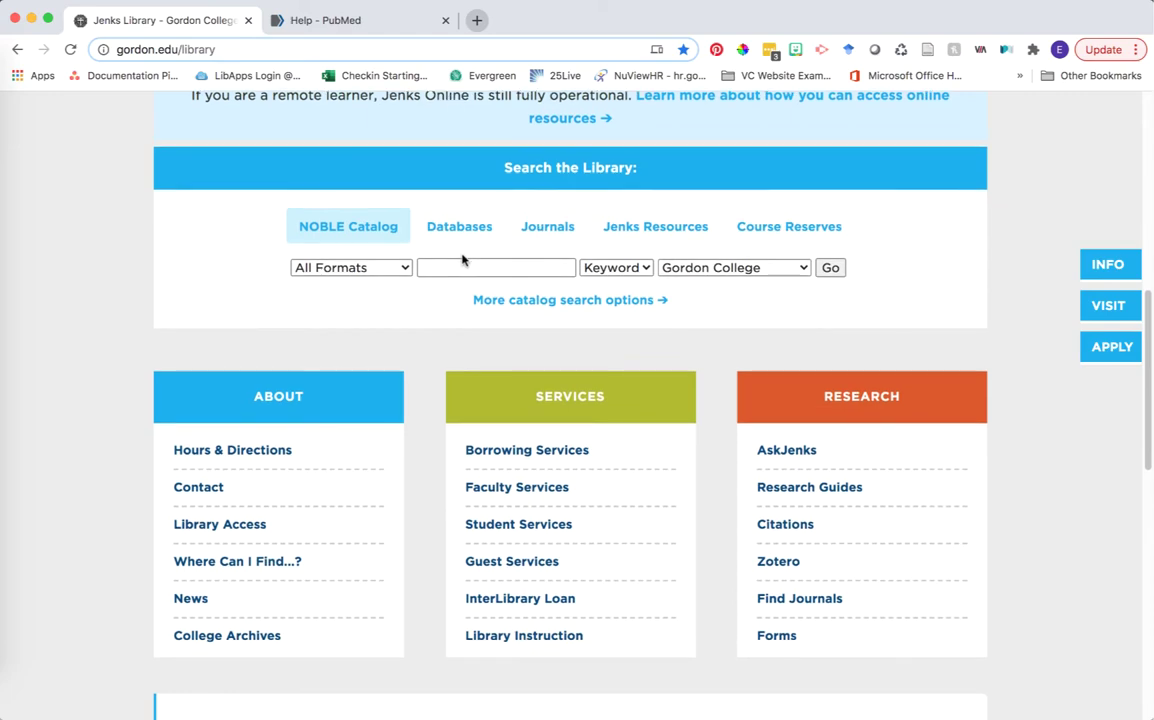
{"action": "left_click", "coordinate": [458, 231]}
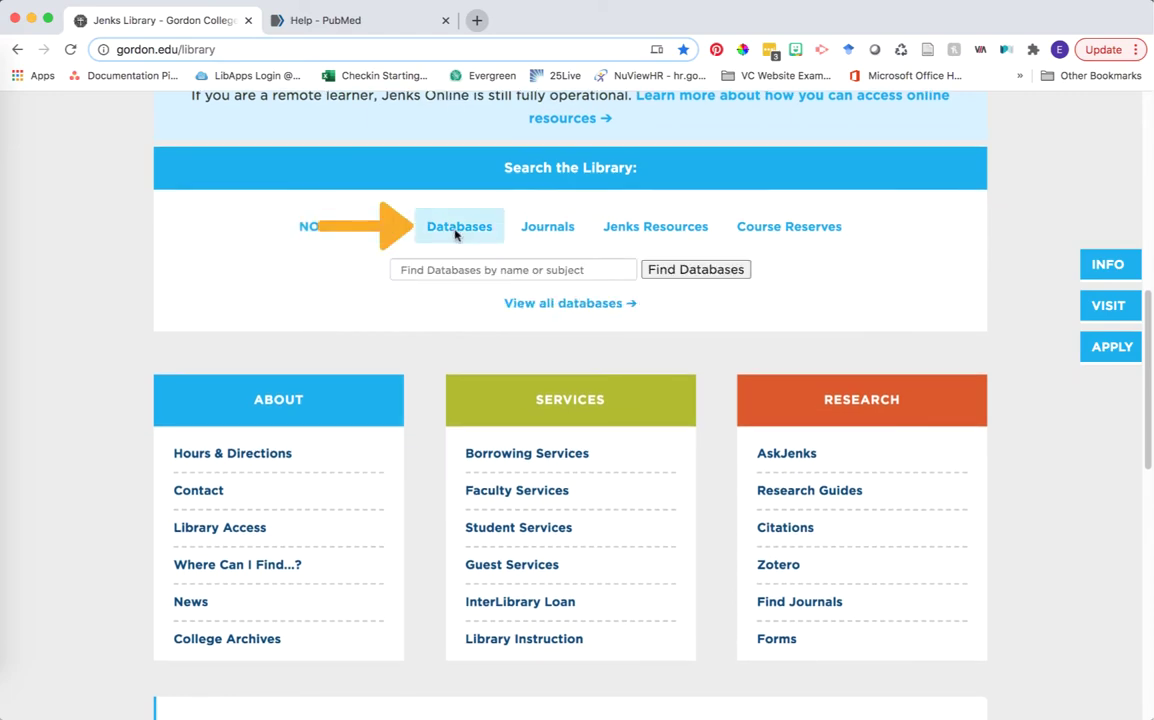
{"action": "left_click", "coordinate": [525, 305]}
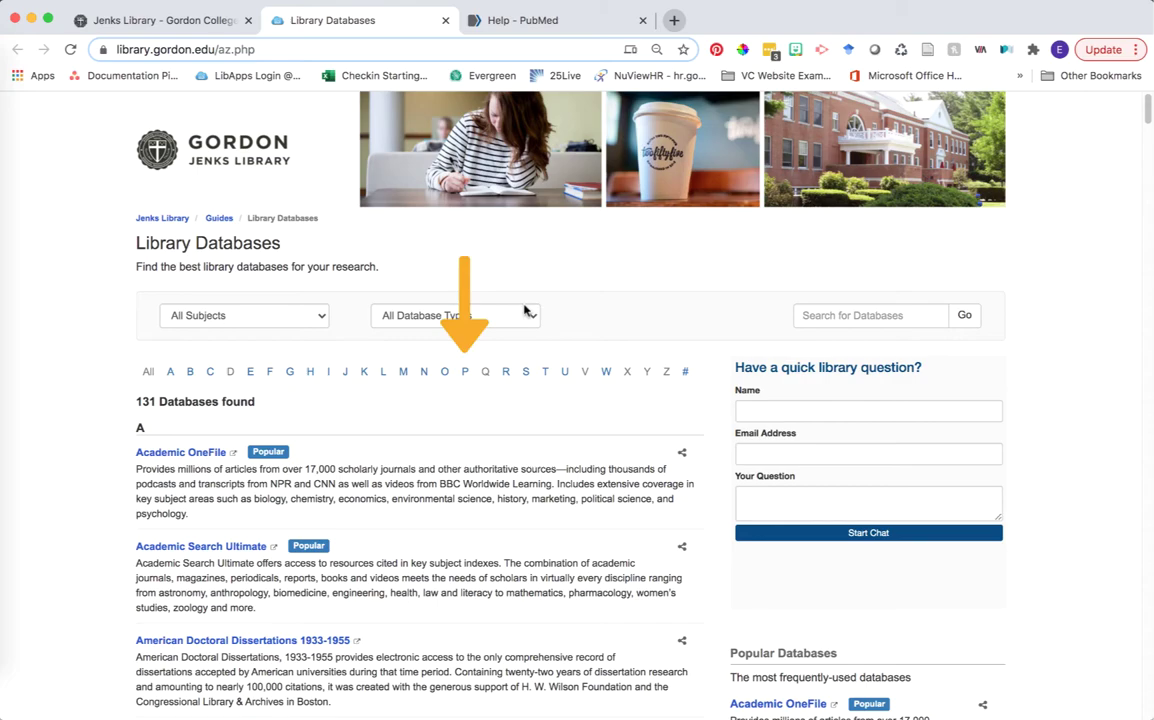
Filter the library databases to those starting with P and open PubMed
{"action": "left_click", "coordinate": [466, 372]}
{"action": "scroll", "coordinate": [449, 434], "scroll_direction": "down", "scroll_amount": 3}
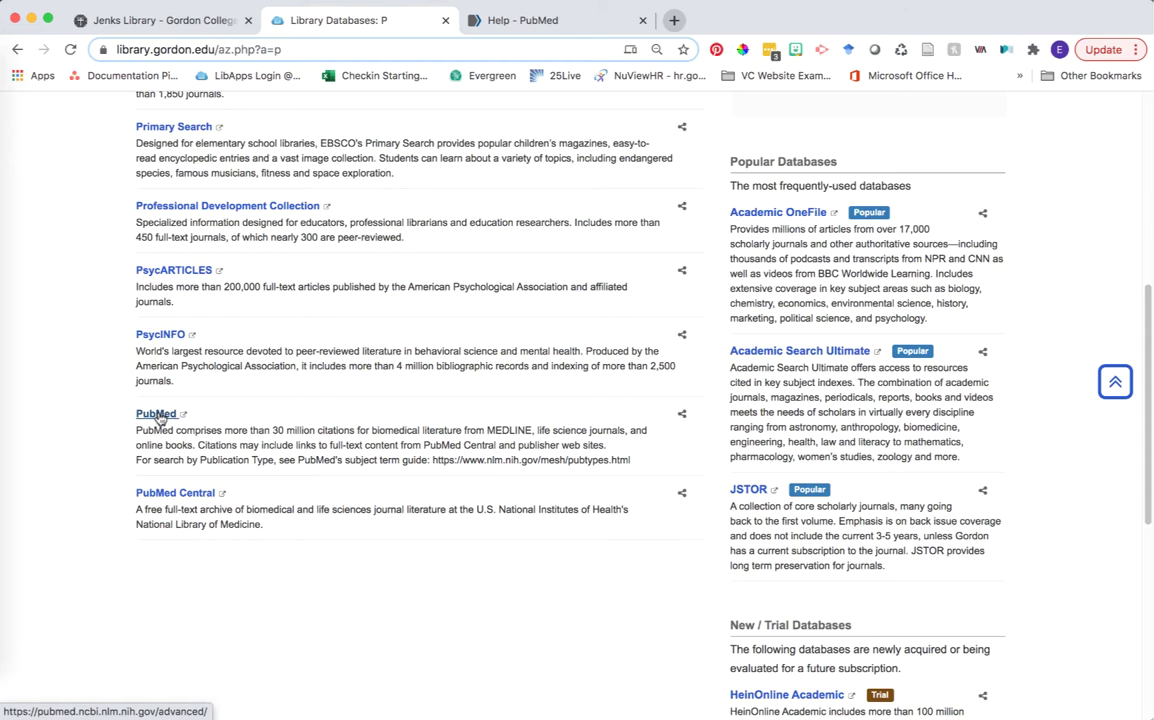
{"action": "left_click", "coordinate": [157, 414]}
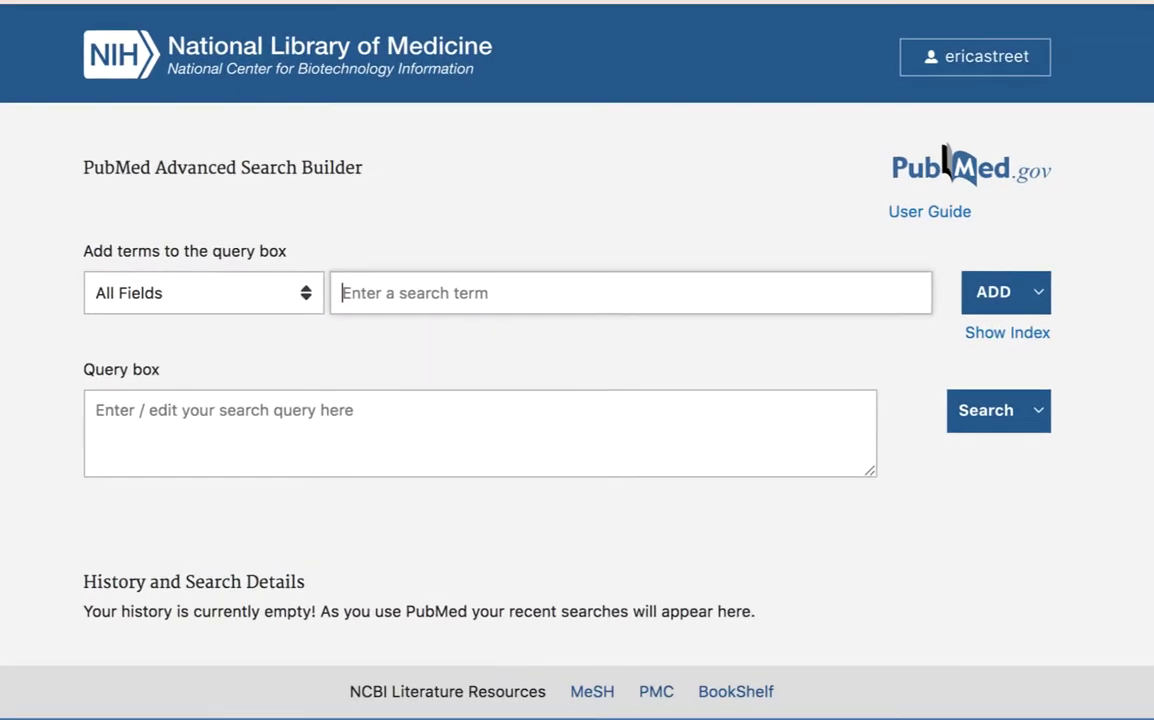
Add the terms exercise OR "physical activity" to the advanced search query, keeping All Fields
{"action": "type", "text": "exercise"}
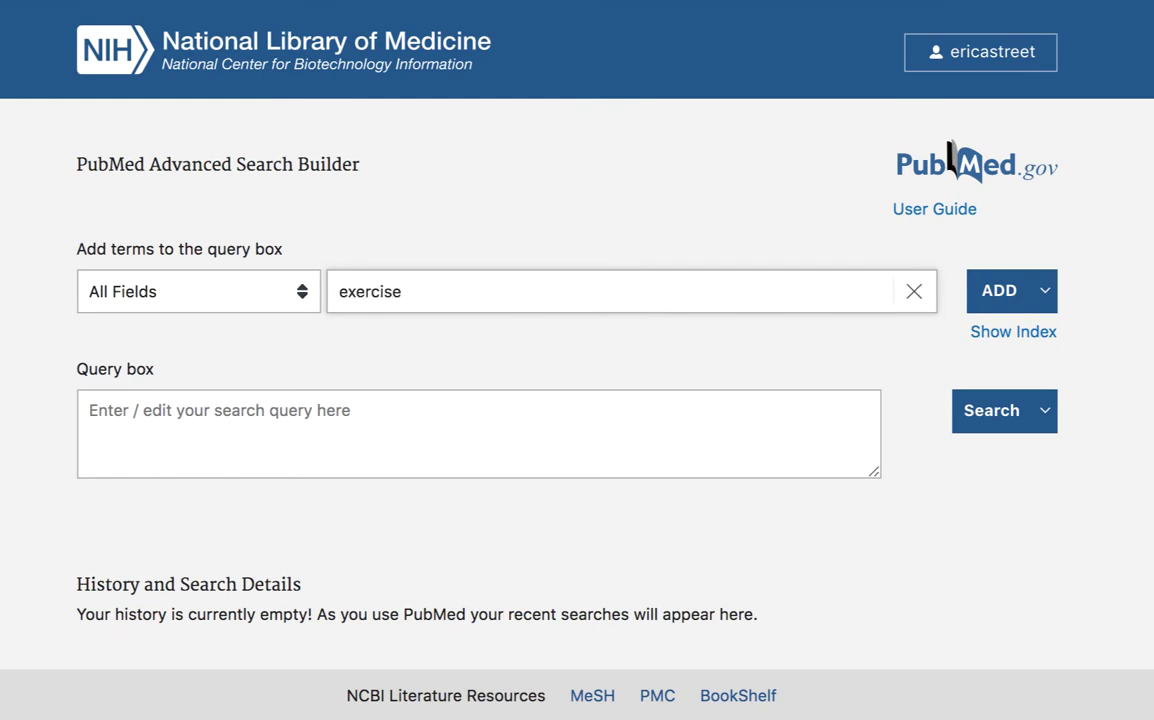
{"action": "type", "text": " OR"}
{"action": "type", "text": "\"physical activity\""}
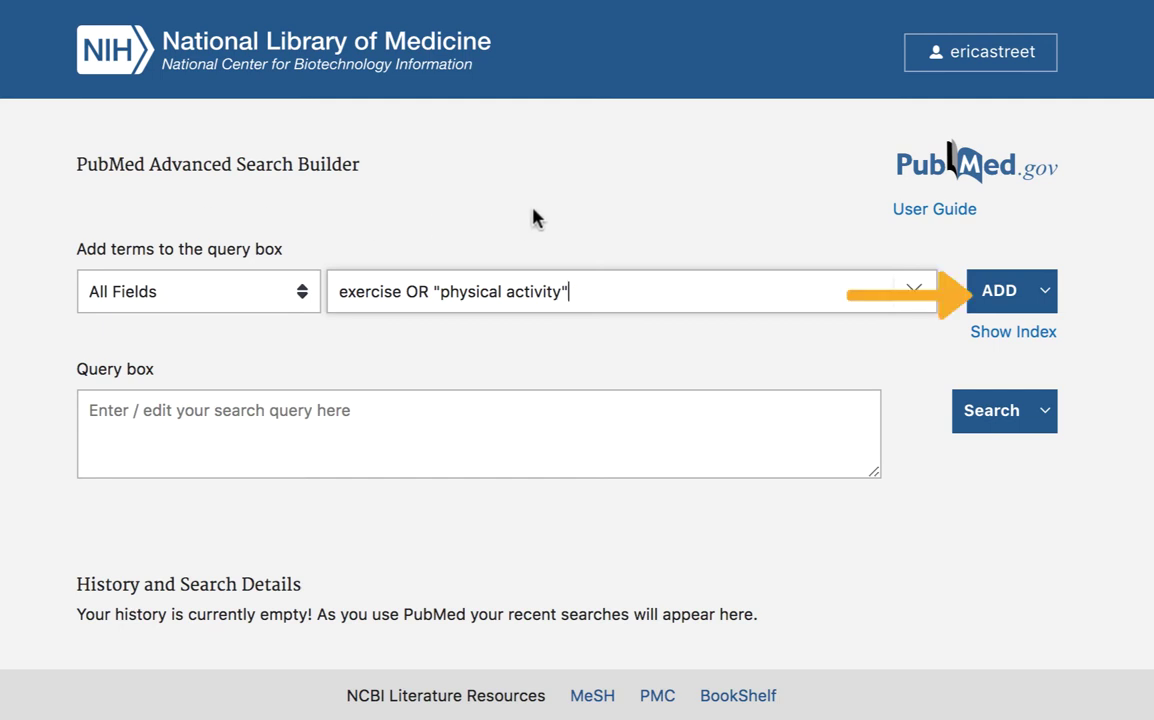
{"action": "left_click", "coordinate": [995, 300]}
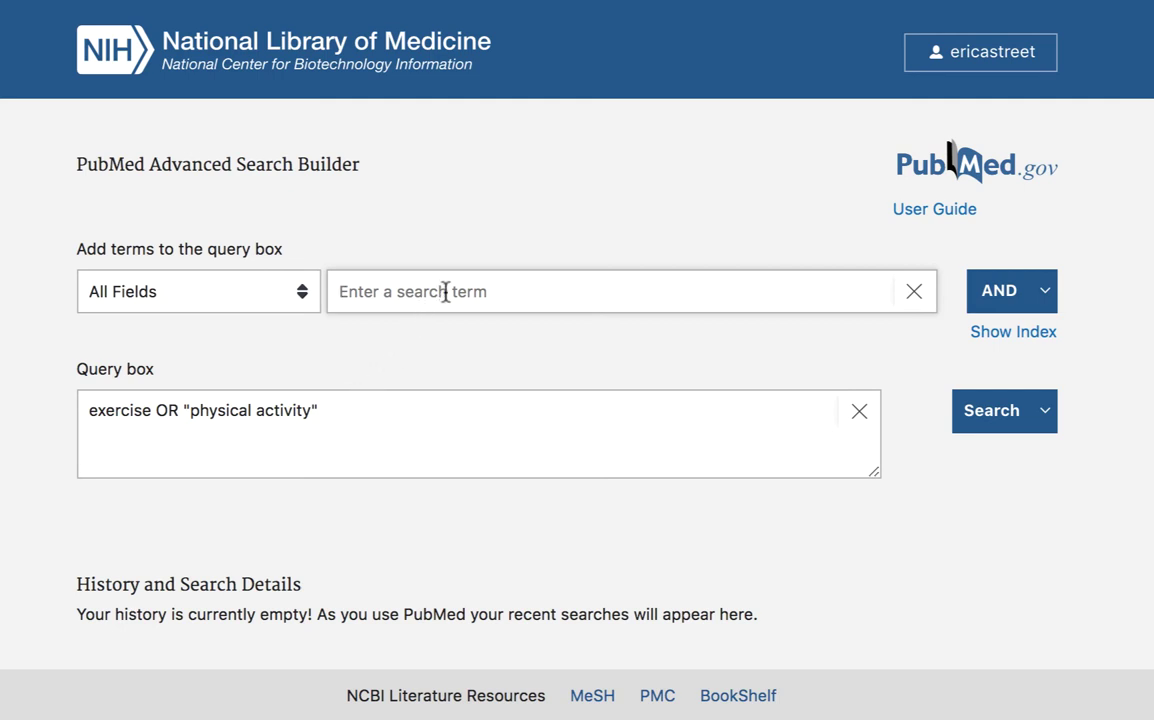
Add "high blood pressure" OR hypertension to the query, combined with the existing terms using AND
{"action": "type", "text": "\""}
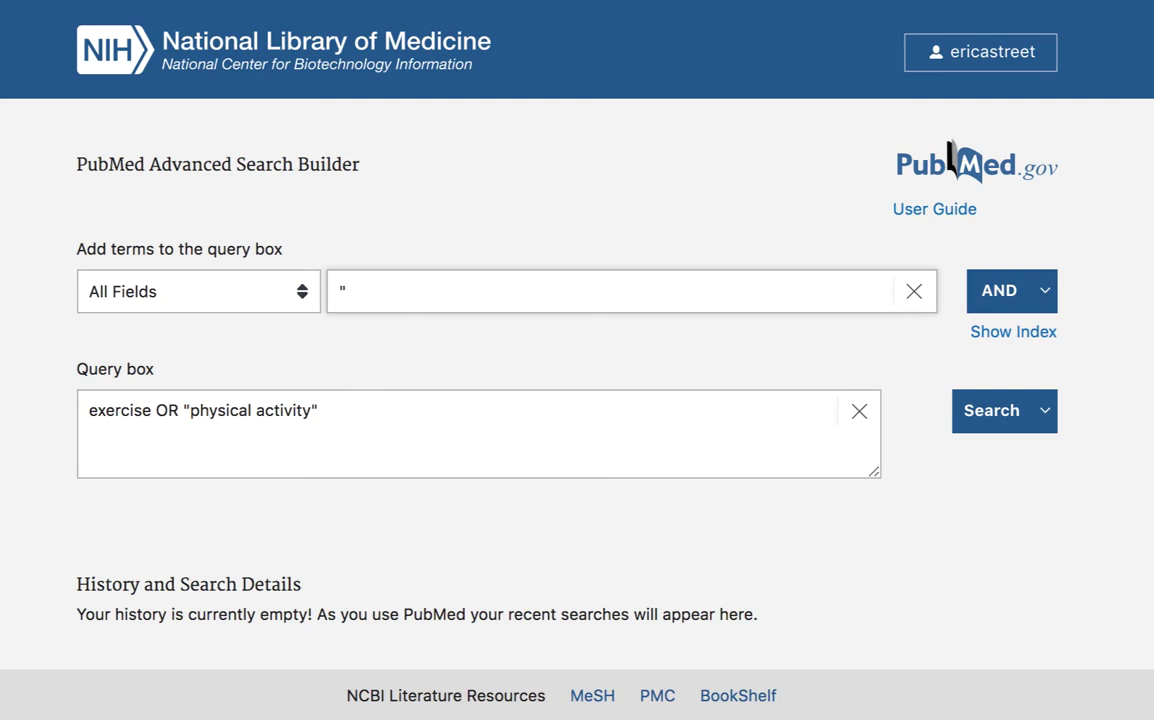
{"action": "type", "text": "high blood pressure\""}
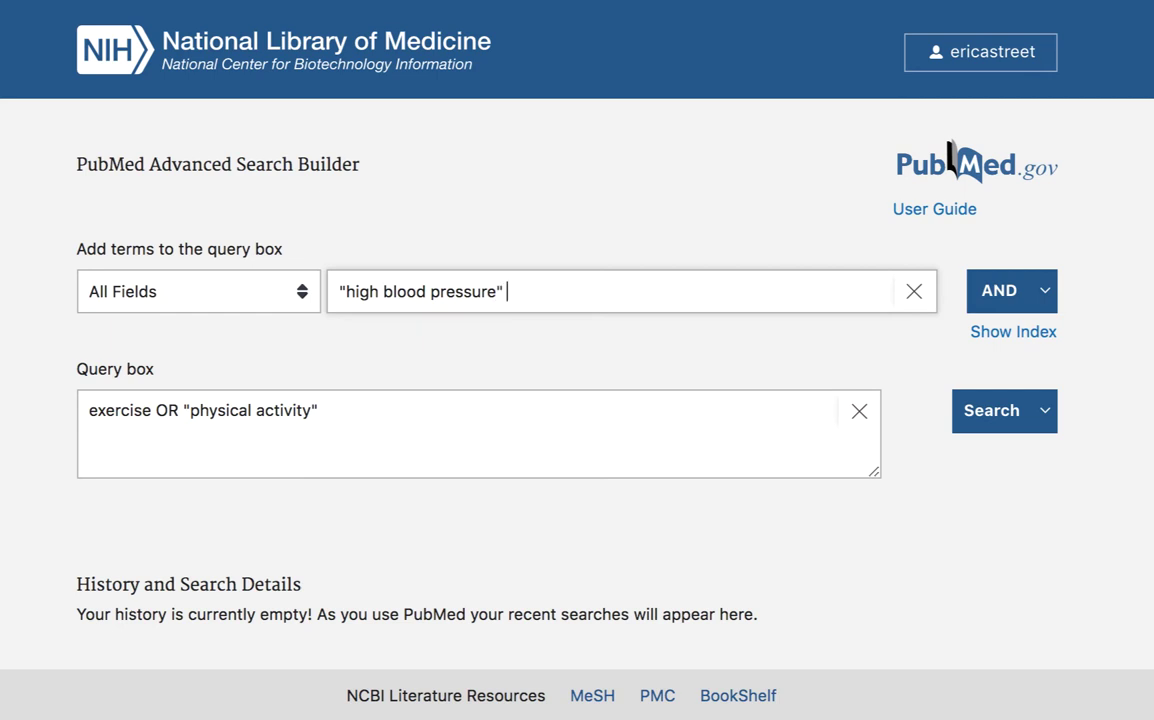
{"action": "type", "text": " OR hypertension"}
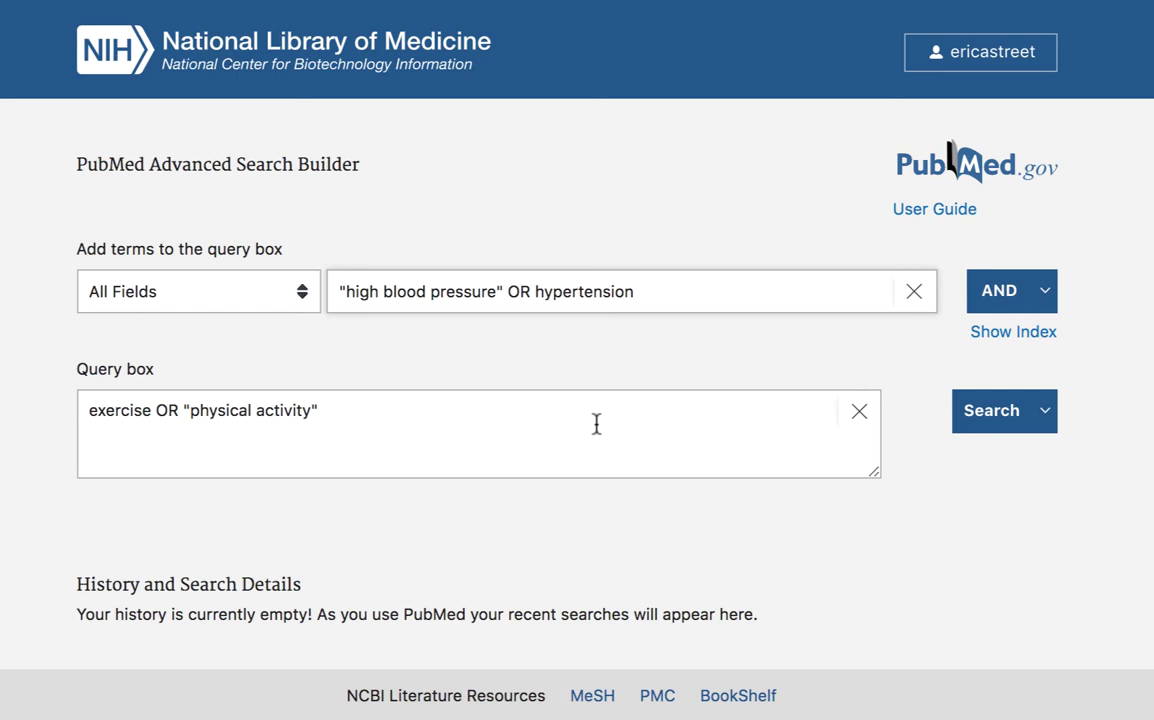
{"action": "left_click_drag", "start_coordinate": [336, 291], "coordinate": [638, 289]}
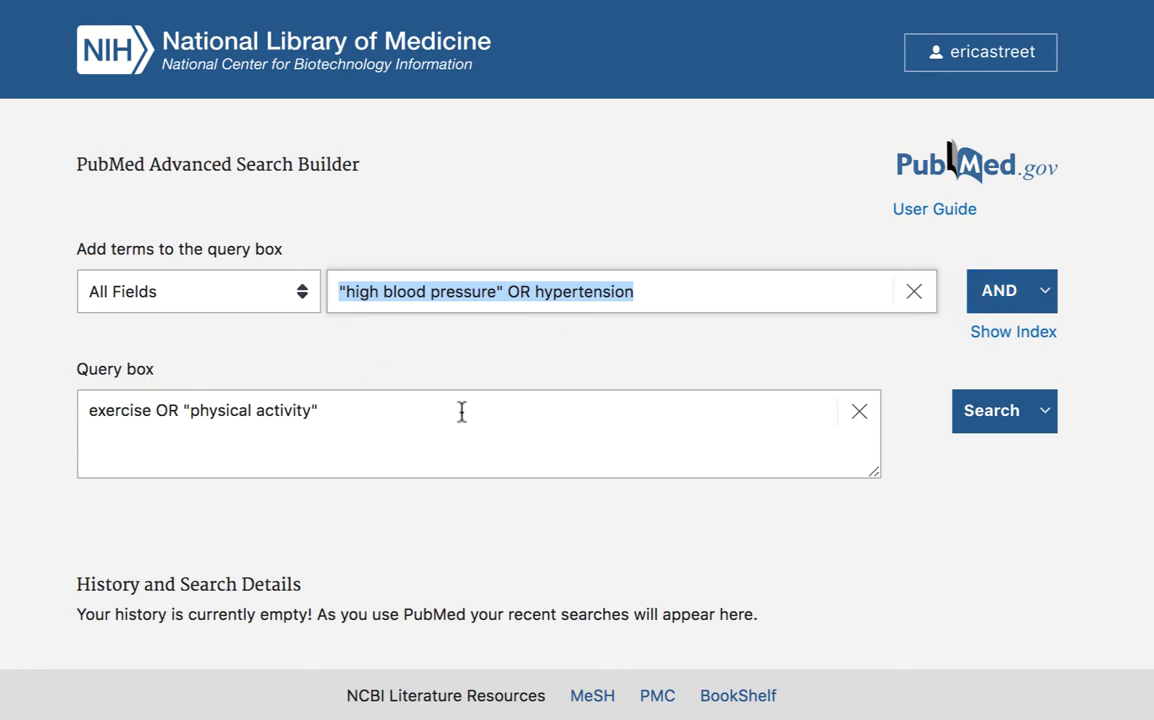
{"action": "left_click", "coordinate": [1045, 292]}
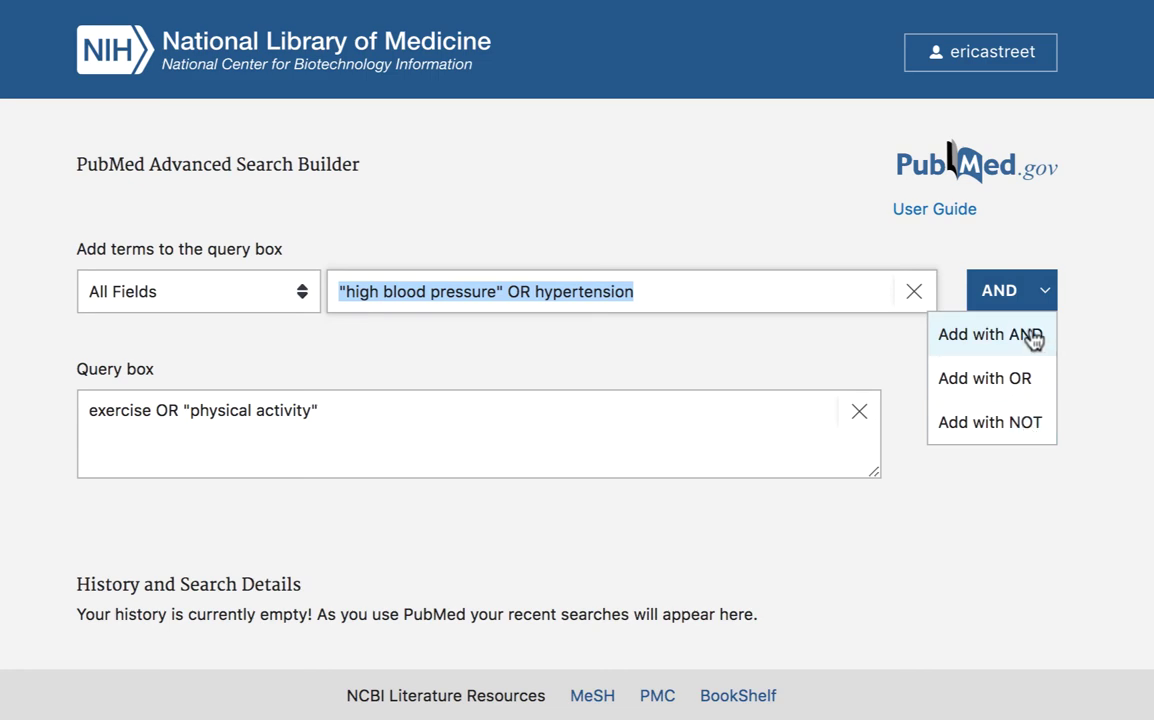
{"action": "left_click", "coordinate": [997, 291]}
Review the combined query and its AND operator, and run the search
{"action": "left_click_drag", "start_coordinate": [682, 410], "coordinate": [87, 405]}
{"action": "left_click", "coordinate": [270, 425]}
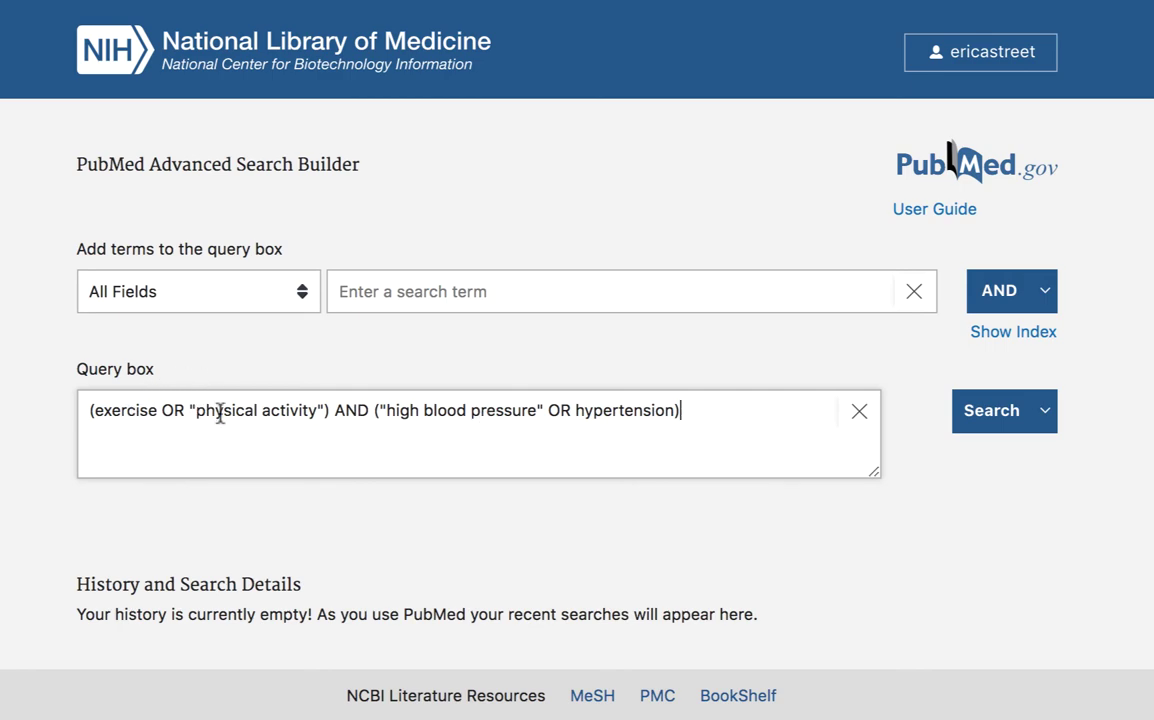
{"action": "double_click", "coordinate": [343, 411]}
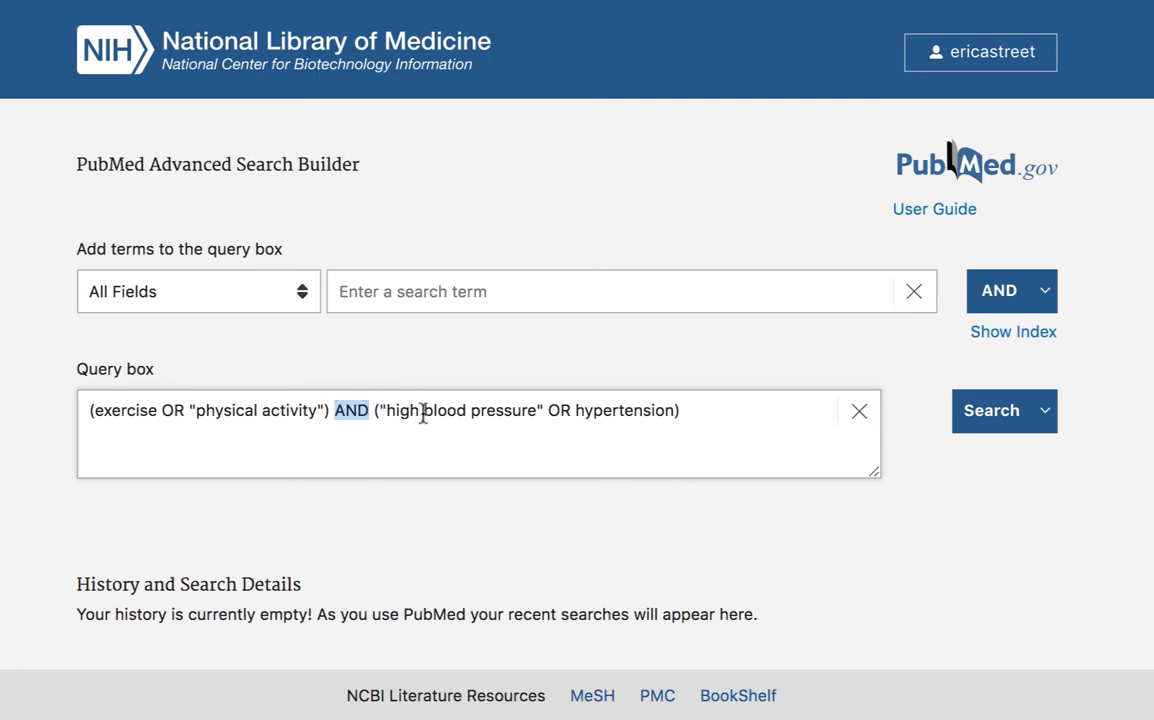
{"action": "left_click", "coordinate": [992, 433]}
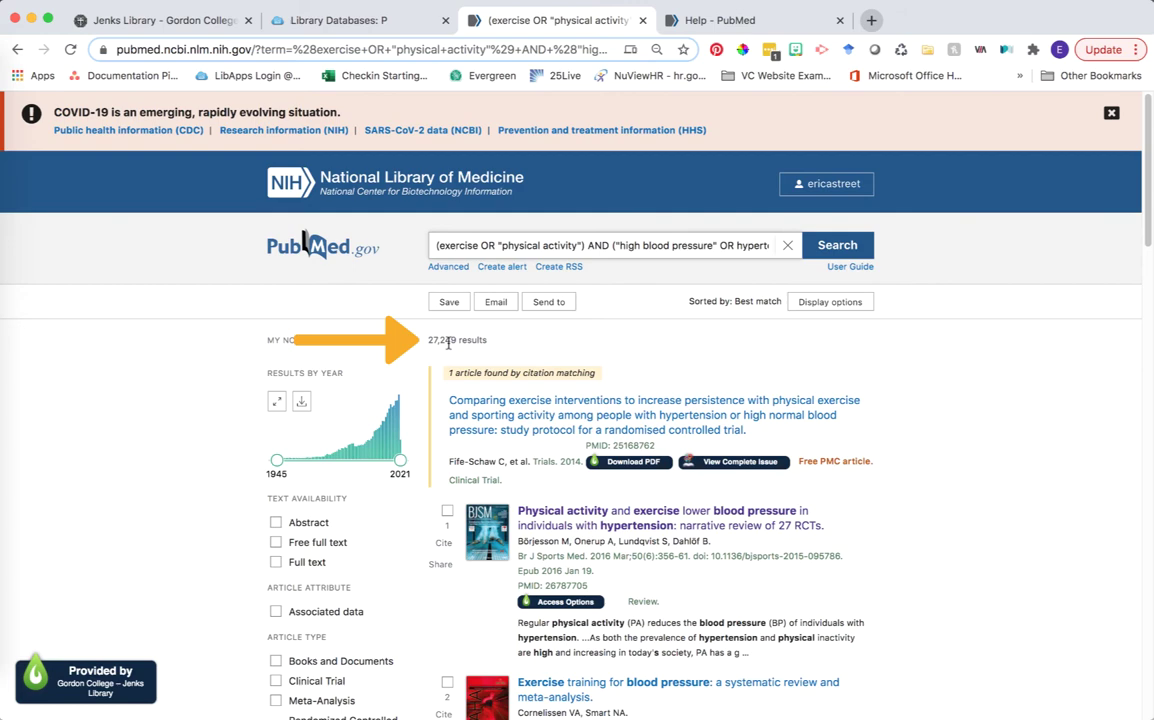
Limit the search results by text availability to Free full text and Full text
{"action": "scroll", "coordinate": [204, 394], "scroll_direction": "down", "scroll_amount": 1}
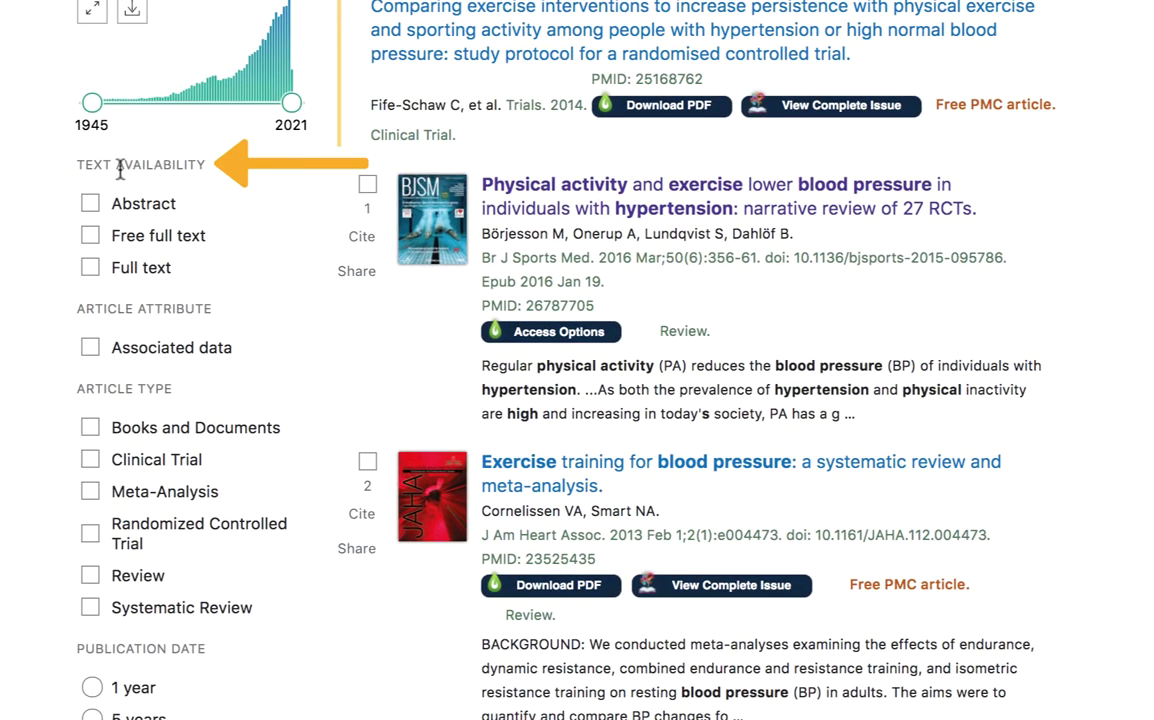
{"action": "left_click", "coordinate": [91, 241]}
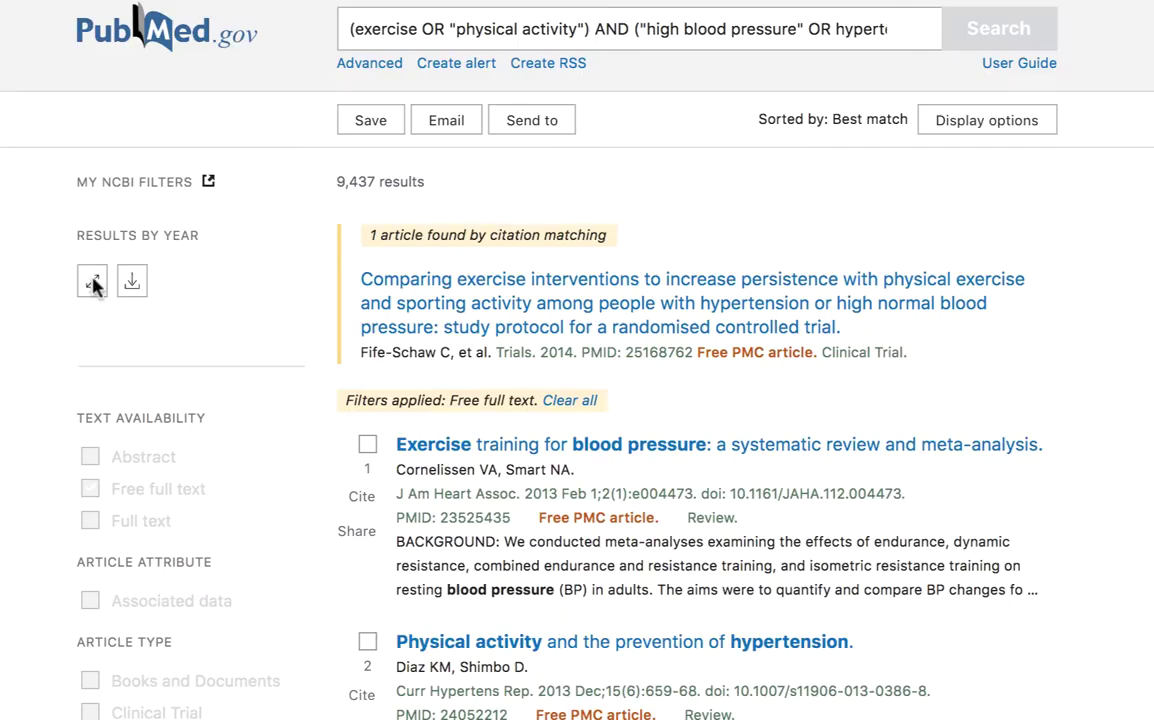
{"action": "left_click", "coordinate": [89, 545]}
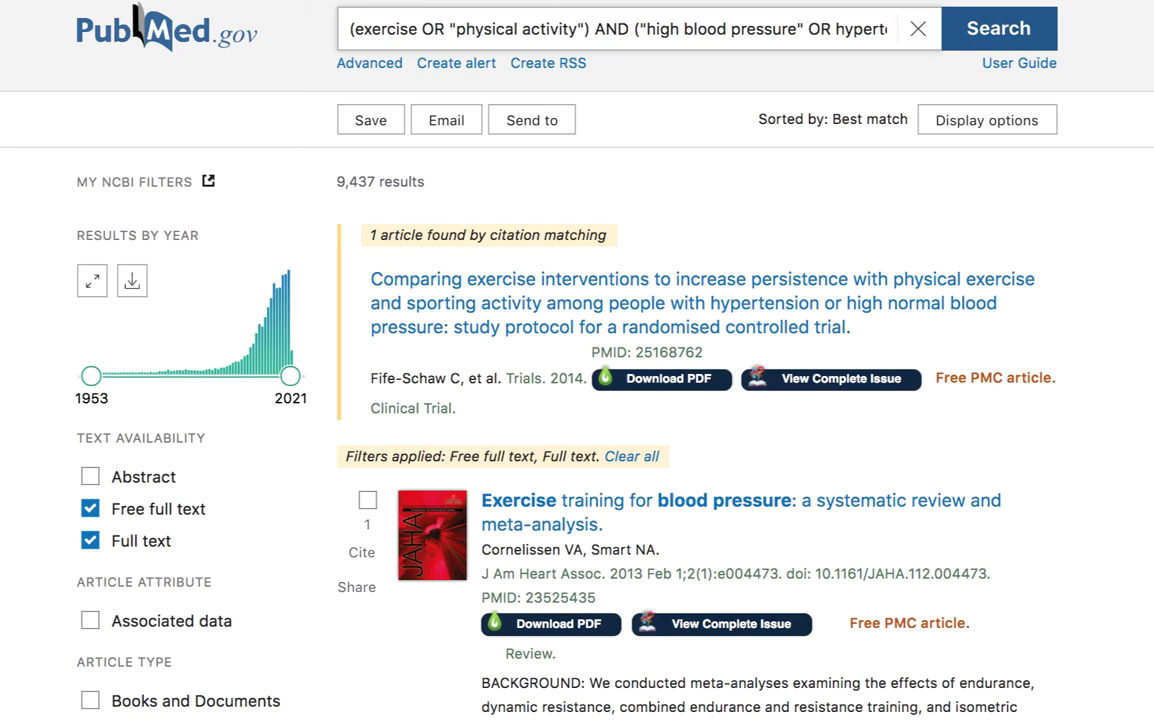
Open the additional filters and look through the available article types
{"action": "scroll", "coordinate": [577, 360], "scroll_direction": "down", "scroll_amount": 5}
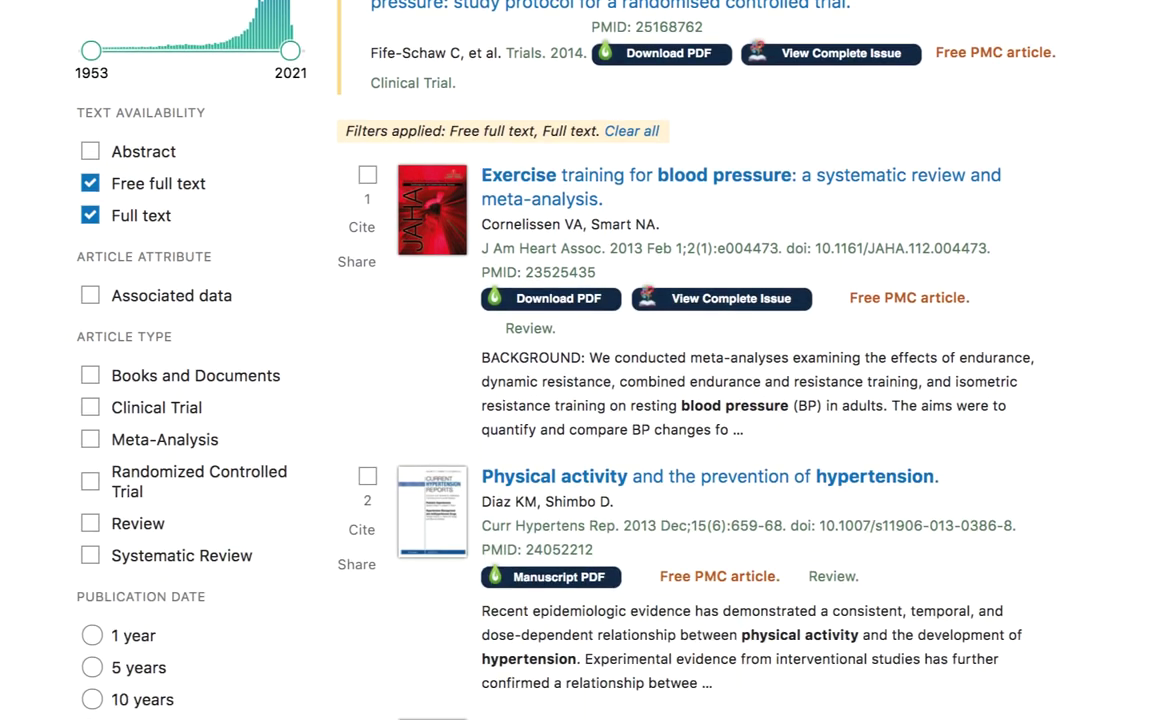
{"action": "scroll", "coordinate": [577, 360], "scroll_direction": "down", "scroll_amount": 4}
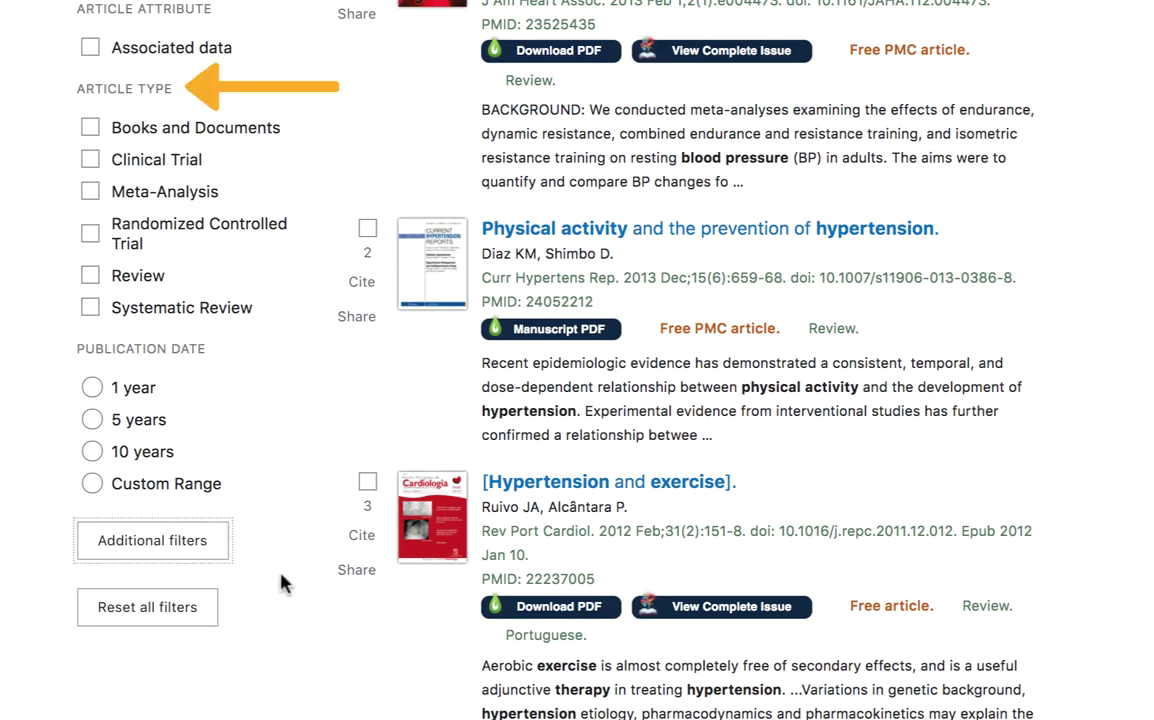
{"action": "left_click", "coordinate": [172, 545]}
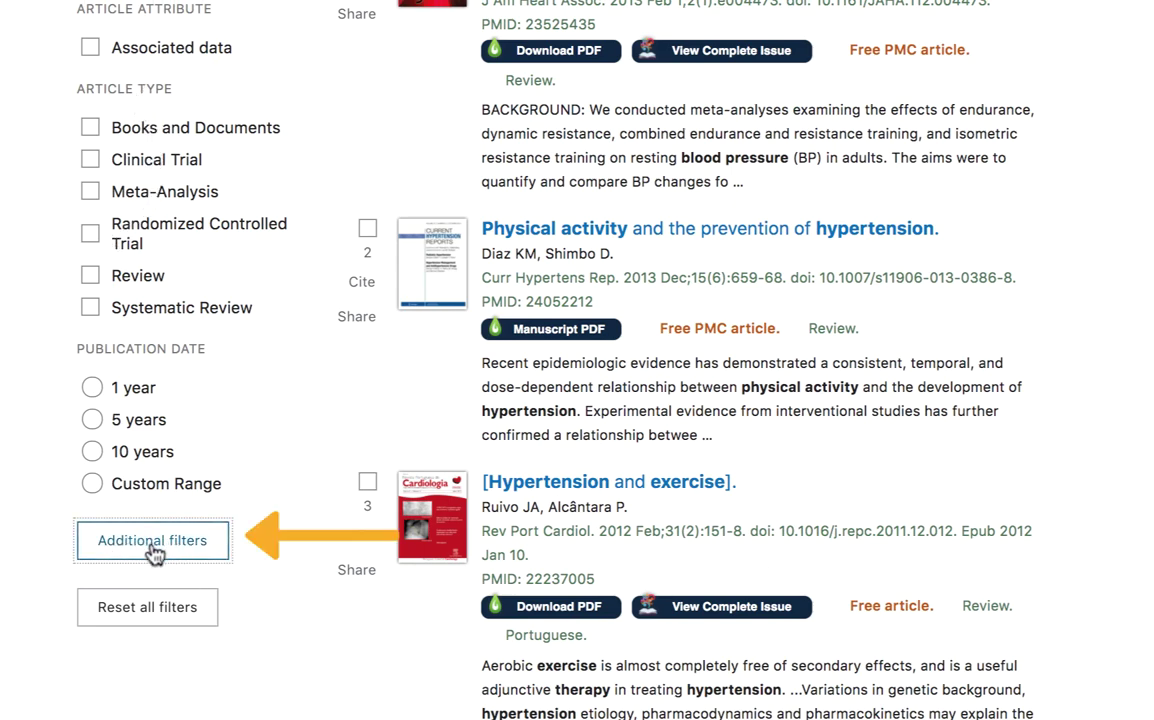
{"action": "left_click", "coordinate": [155, 545]}
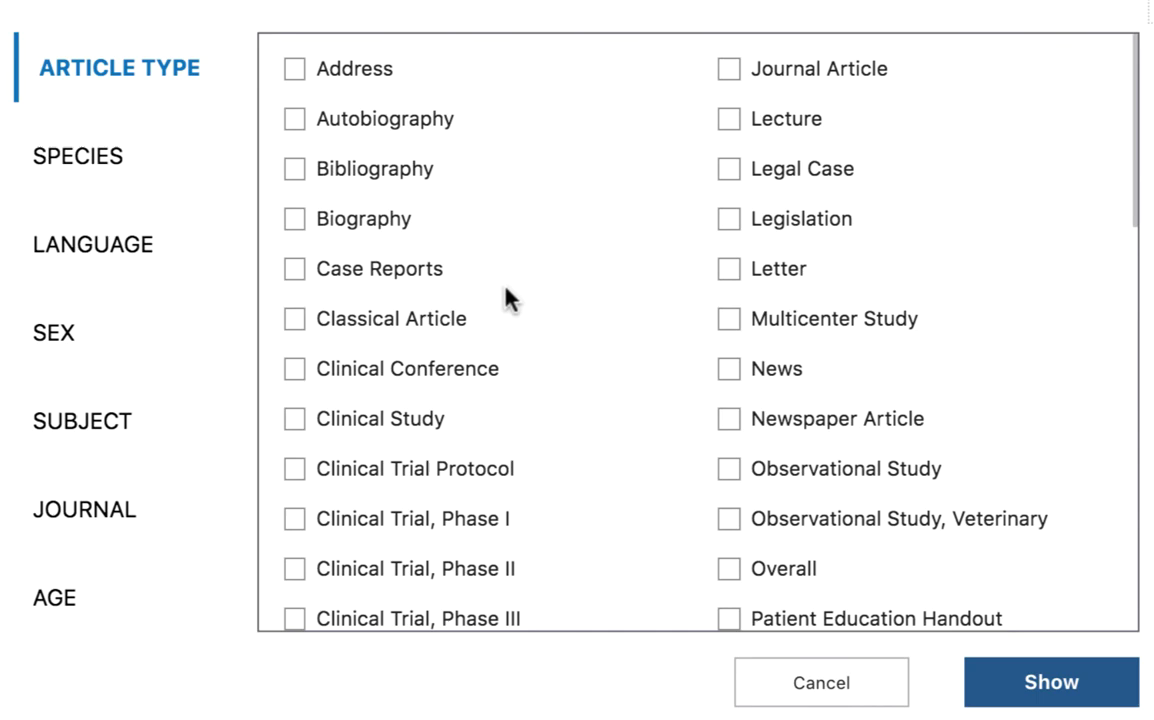
{"action": "scroll", "coordinate": [514, 337], "scroll_direction": "down", "scroll_amount": 1}
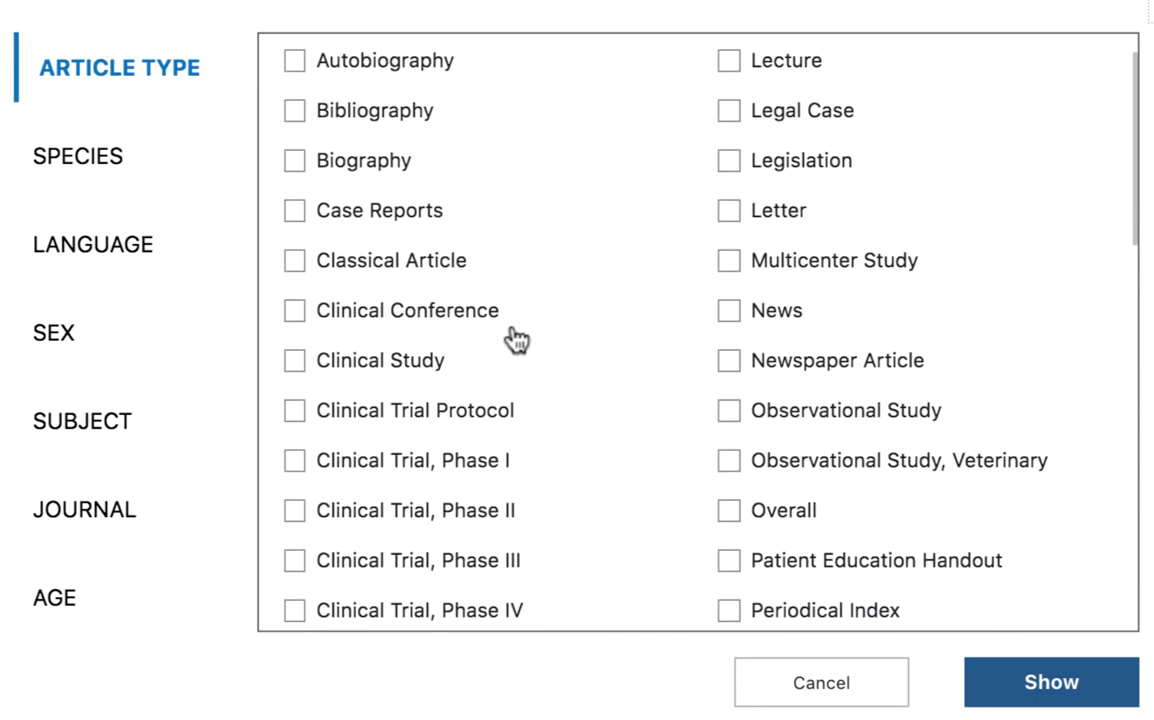
{"action": "scroll", "coordinate": [514, 340], "scroll_direction": "down", "scroll_amount": 1}
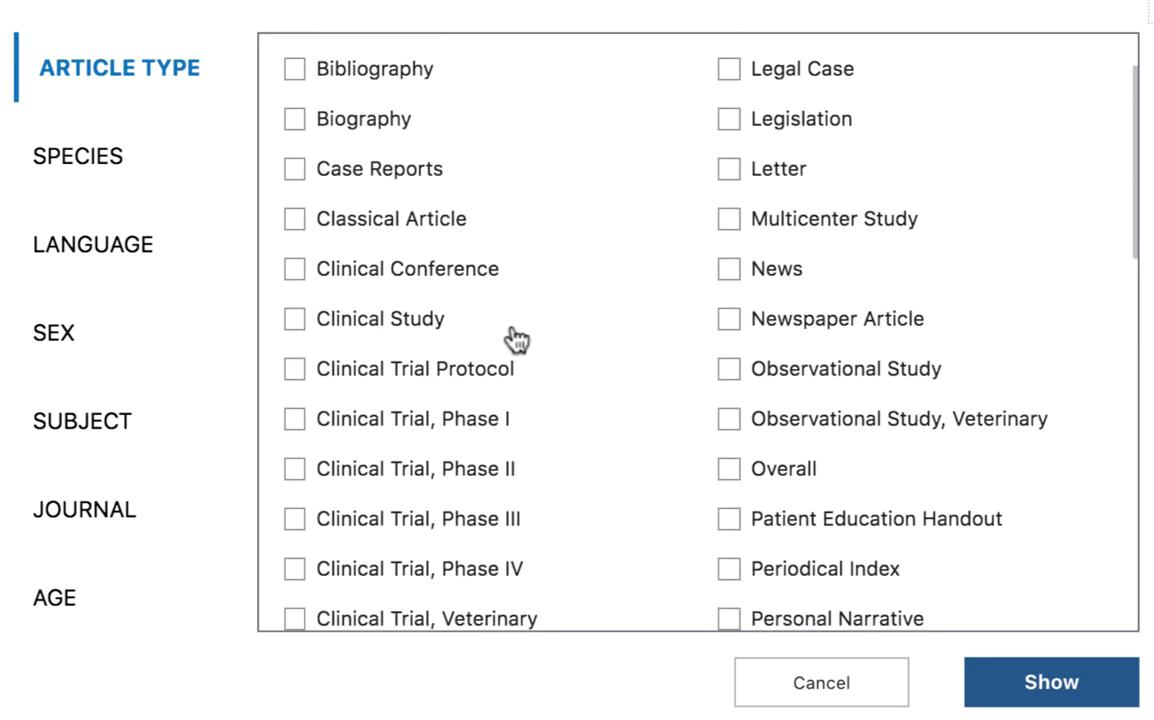
Add Clinical Study, Clinical Trial Phases I to IV and Controlled Clinical Trial to the displayed article type filters
{"action": "left_click", "coordinate": [295, 322]}
{"action": "left_click", "coordinate": [299, 428]}
{"action": "scroll", "coordinate": [295, 430], "scroll_direction": "down", "scroll_amount": 3}
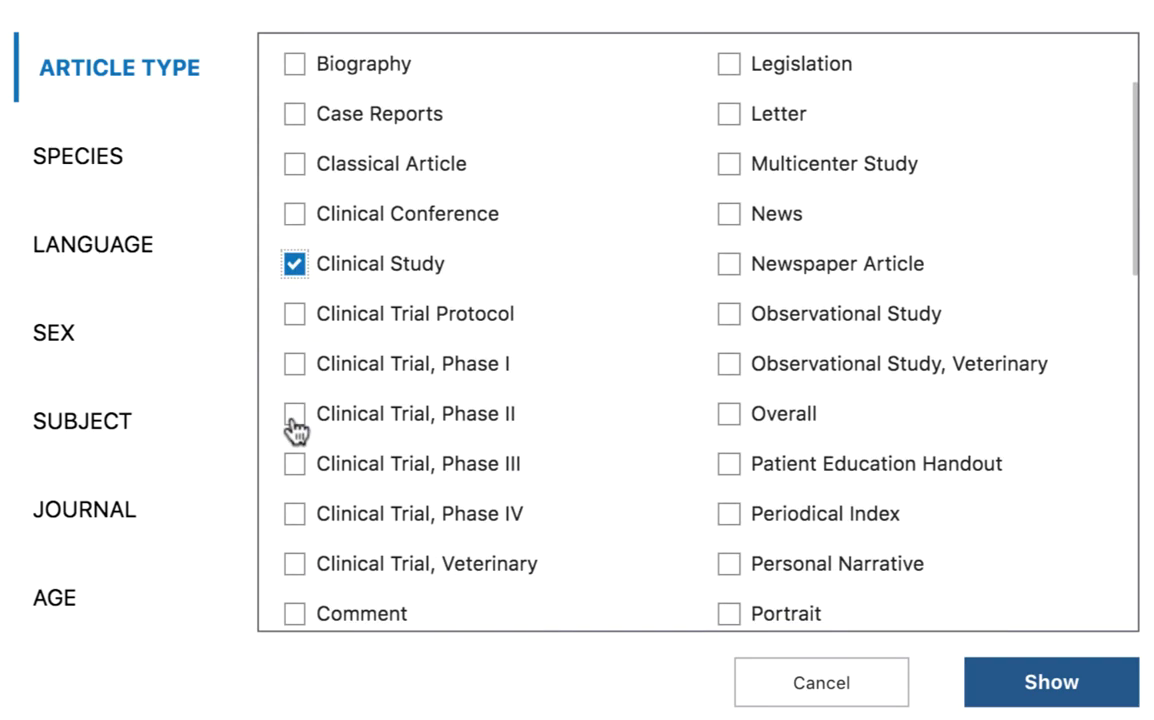
{"action": "scroll", "coordinate": [293, 430], "scroll_direction": "down", "scroll_amount": 2}
{"action": "left_click", "coordinate": [296, 256]}
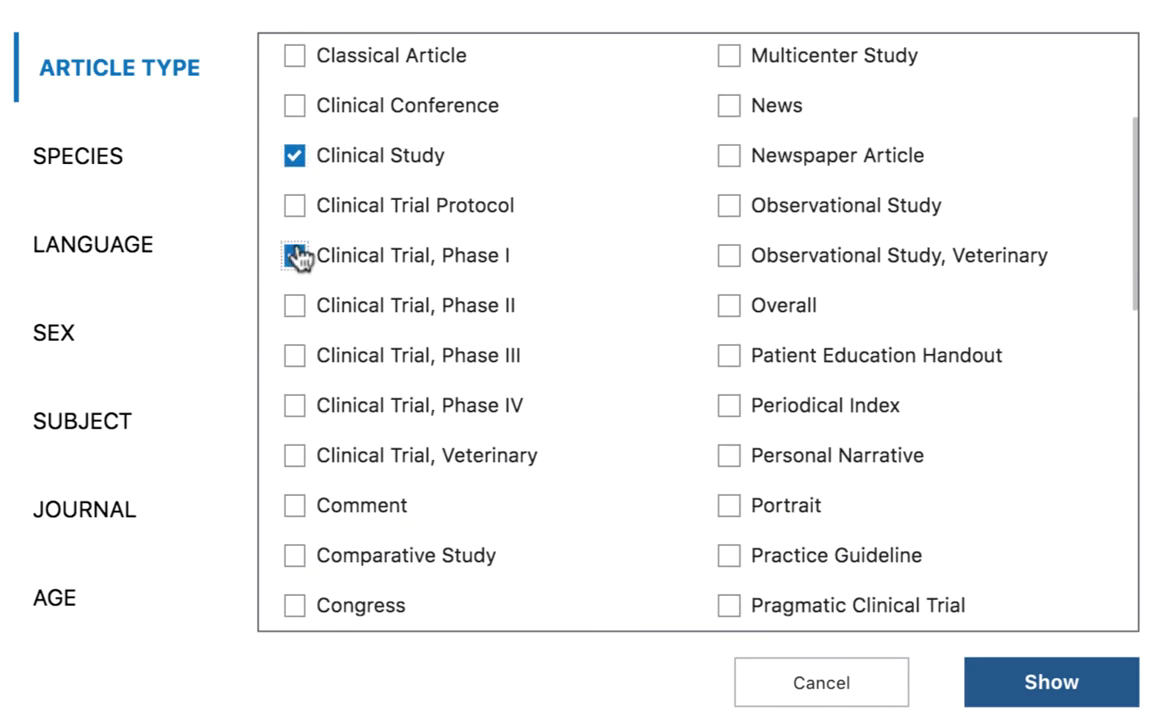
{"action": "left_click", "coordinate": [297, 307]}
{"action": "left_click", "coordinate": [297, 357]}
{"action": "scroll", "coordinate": [296, 405], "scroll_direction": "down", "scroll_amount": 10}
{"action": "left_click", "coordinate": [293, 249]}
{"action": "scroll", "coordinate": [894, 245], "scroll_direction": "down", "scroll_amount": 9}
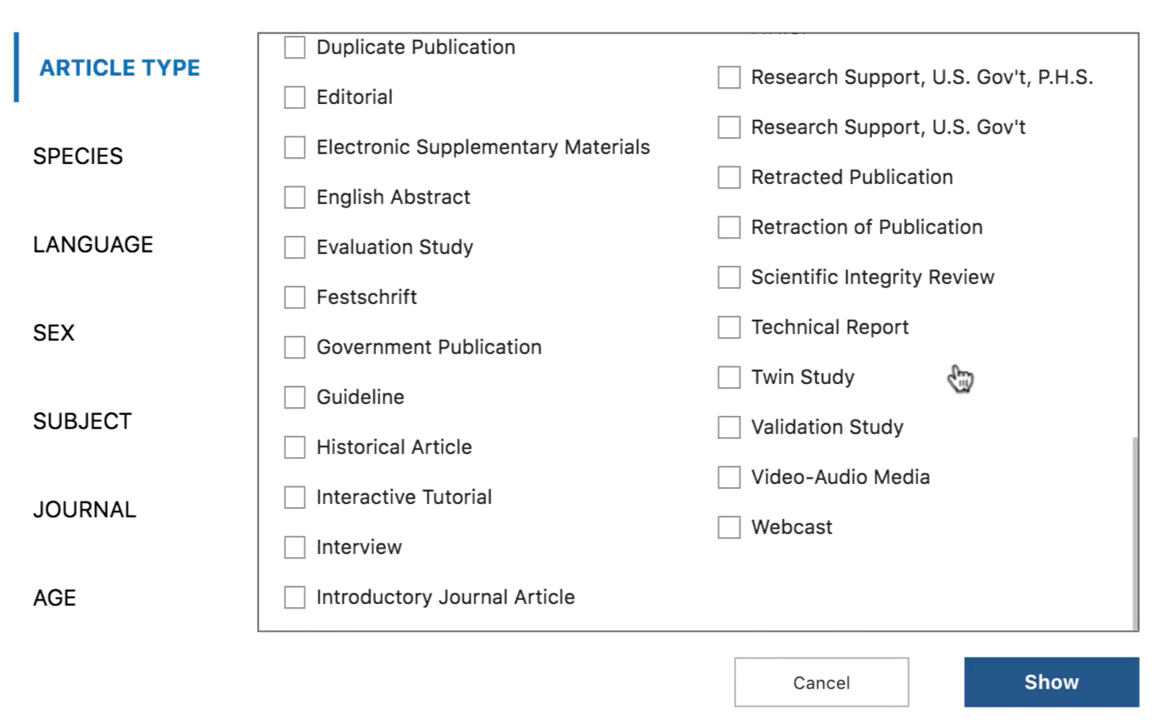
{"action": "left_click", "coordinate": [1095, 688]}
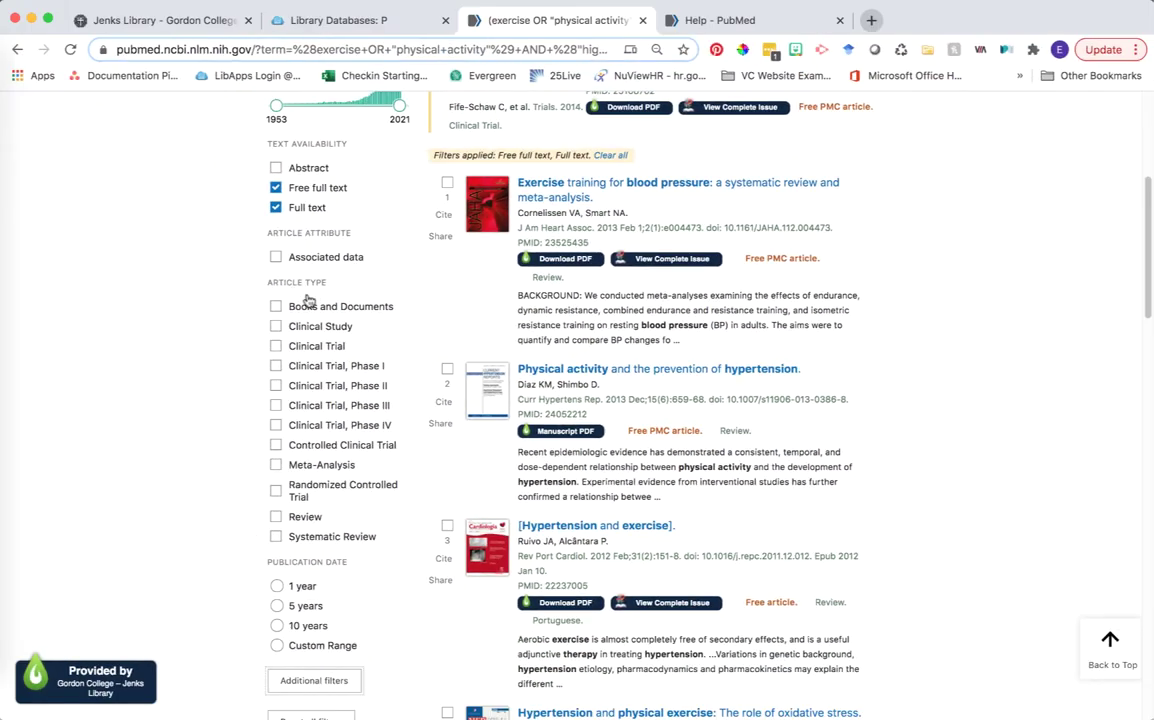
Limit the results to Clinical Study, Clinical Trial, Phases I to IV, Controlled Clinical Trial and Randomized Controlled Trial
{"action": "left_click", "coordinate": [277, 346]}
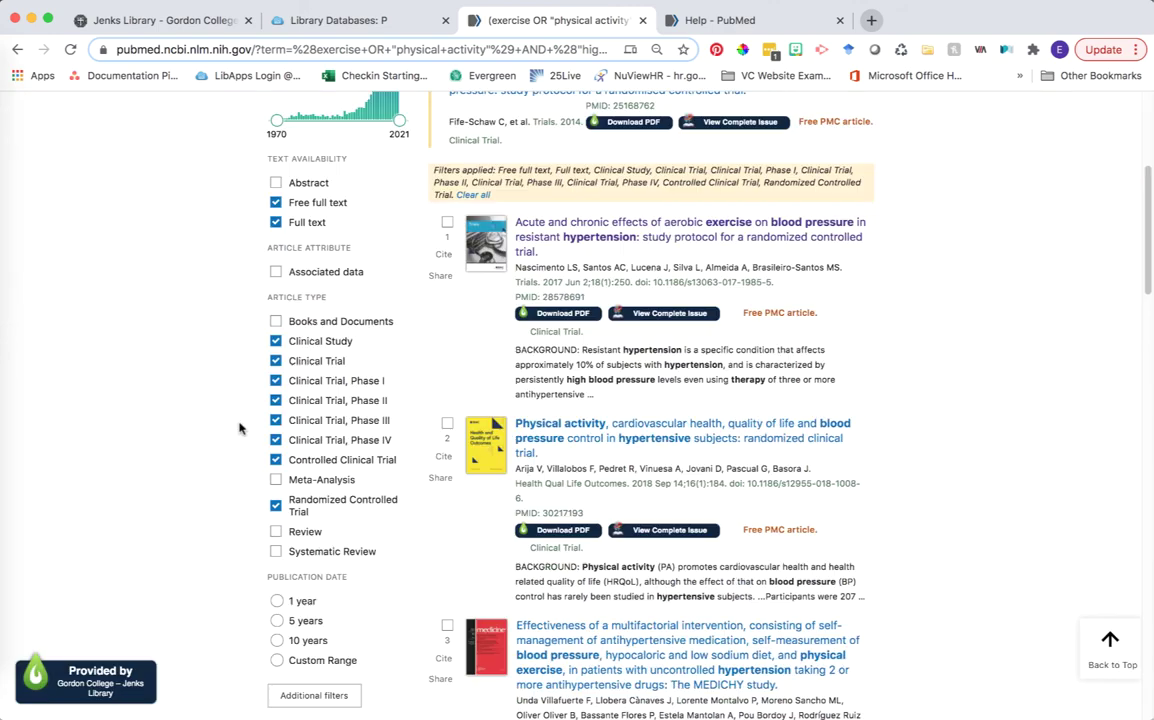
{"action": "scroll", "coordinate": [239, 428], "scroll_direction": "up", "scroll_amount": 4}
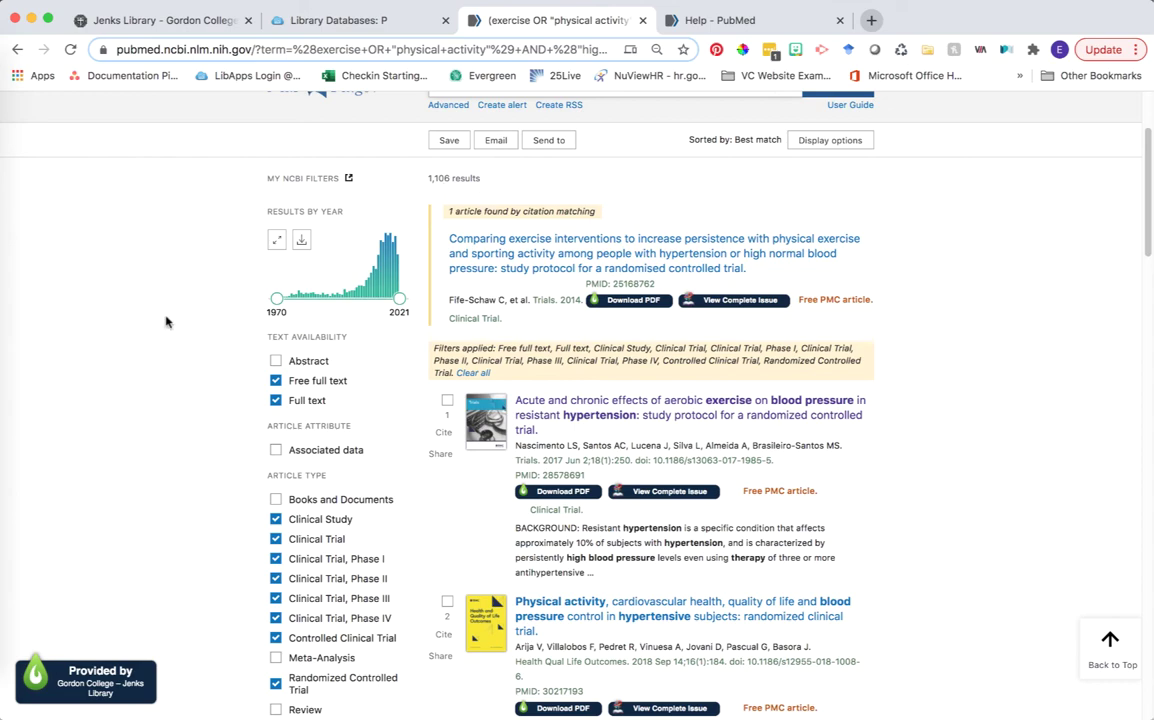
Restrict the publication date to the last 5 years and expand the results-by-year timeline
{"action": "scroll", "coordinate": [153, 327], "scroll_direction": "down", "scroll_amount": 10}
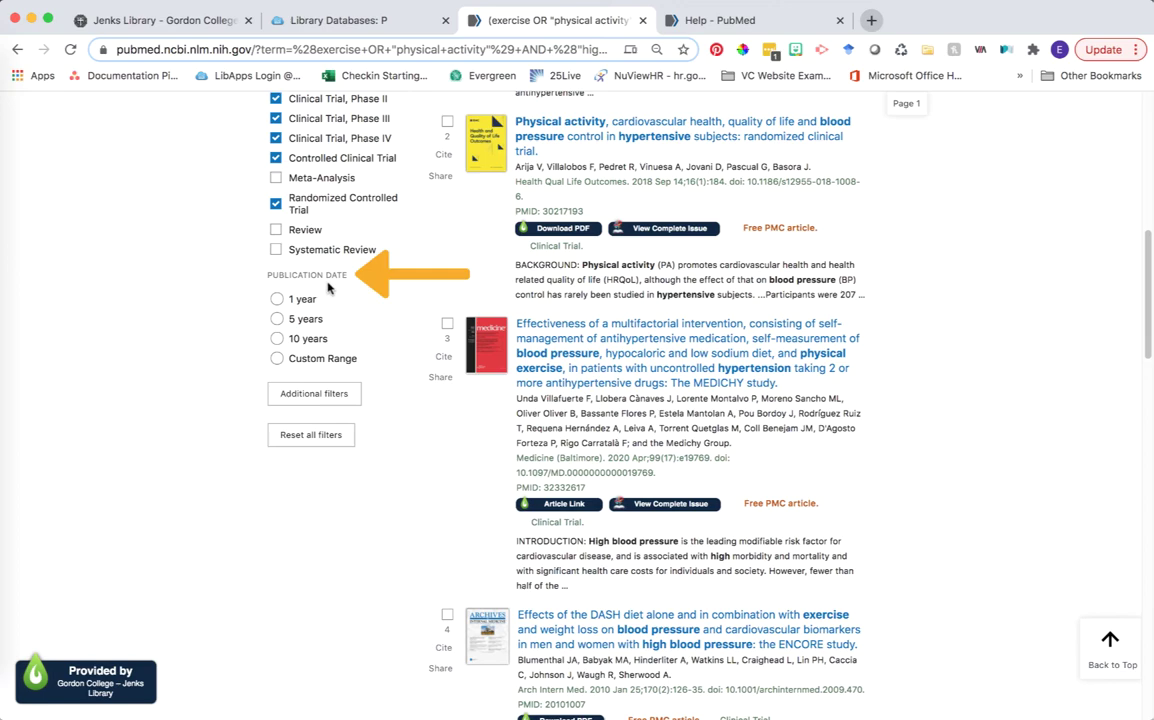
{"action": "left_click", "coordinate": [278, 319]}
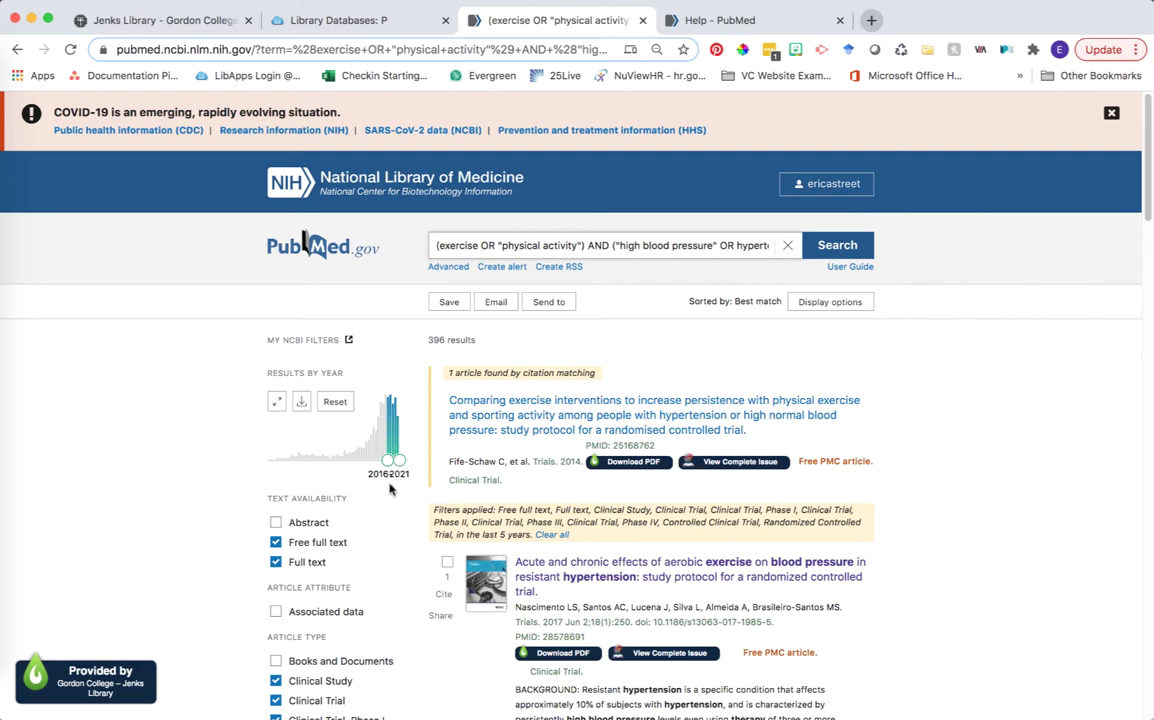
{"action": "left_click", "coordinate": [277, 403]}
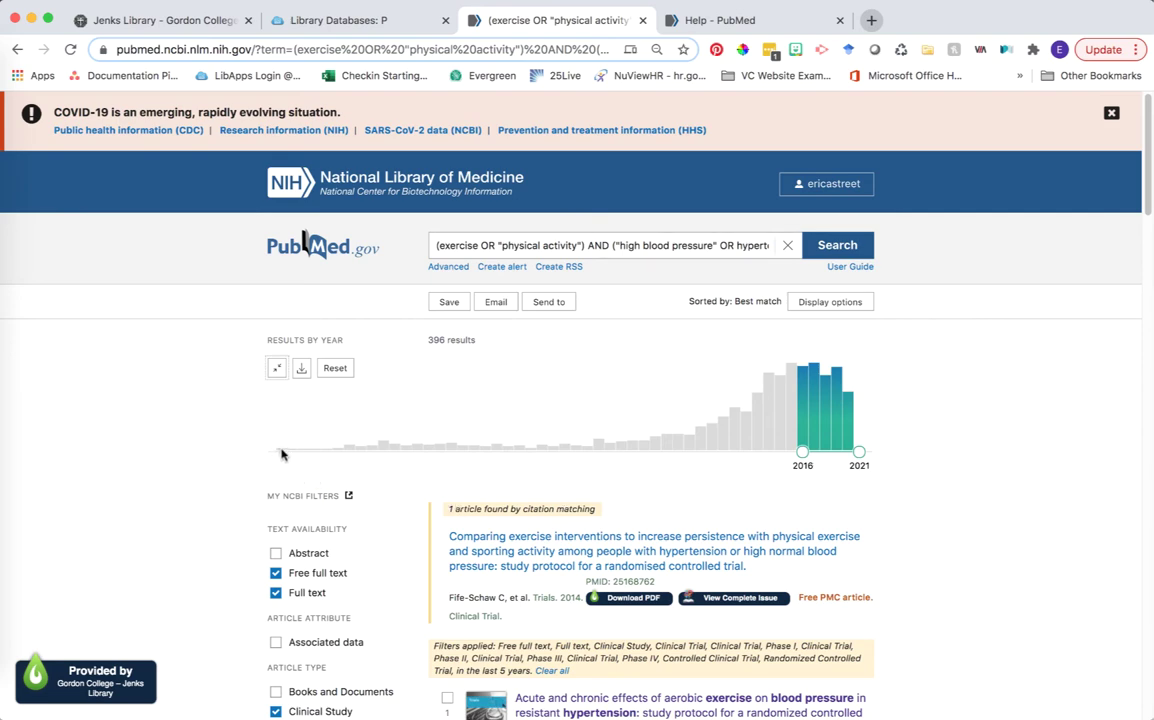
Replace the 5-year date limit with a 2016 to 2021 range on the results-by-year timeline and check the remaining filters
{"action": "left_click", "coordinate": [281, 452]}
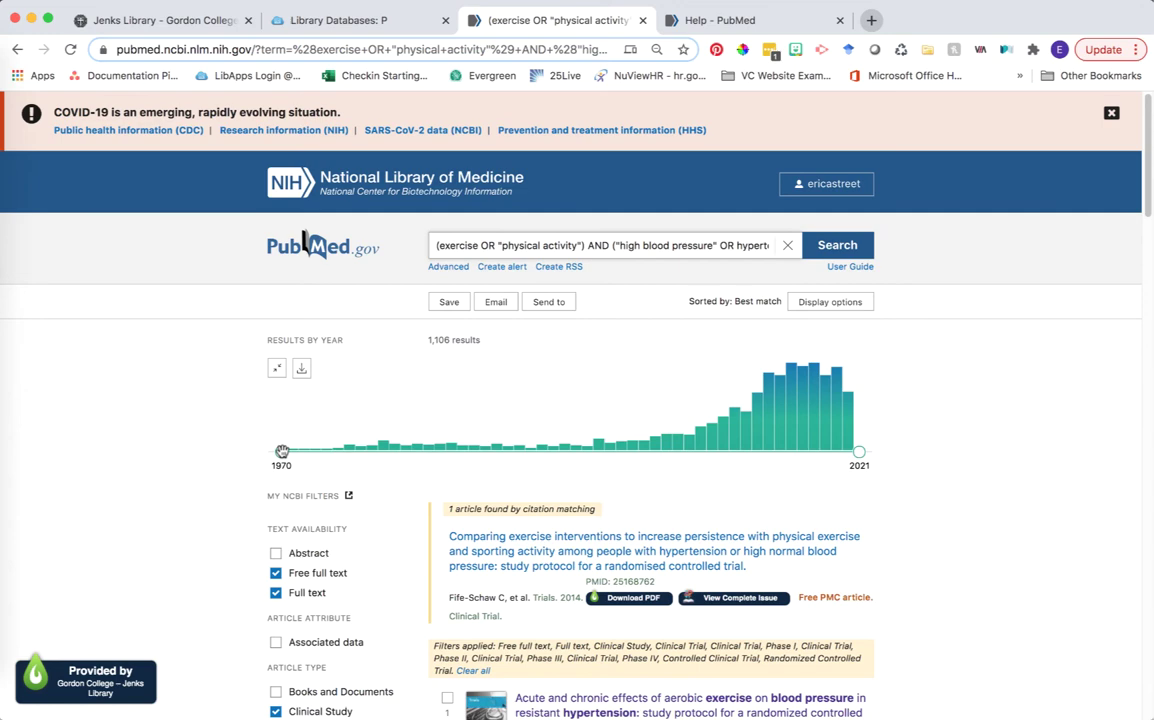
{"action": "left_click_drag", "start_coordinate": [282, 452], "coordinate": [803, 447]}
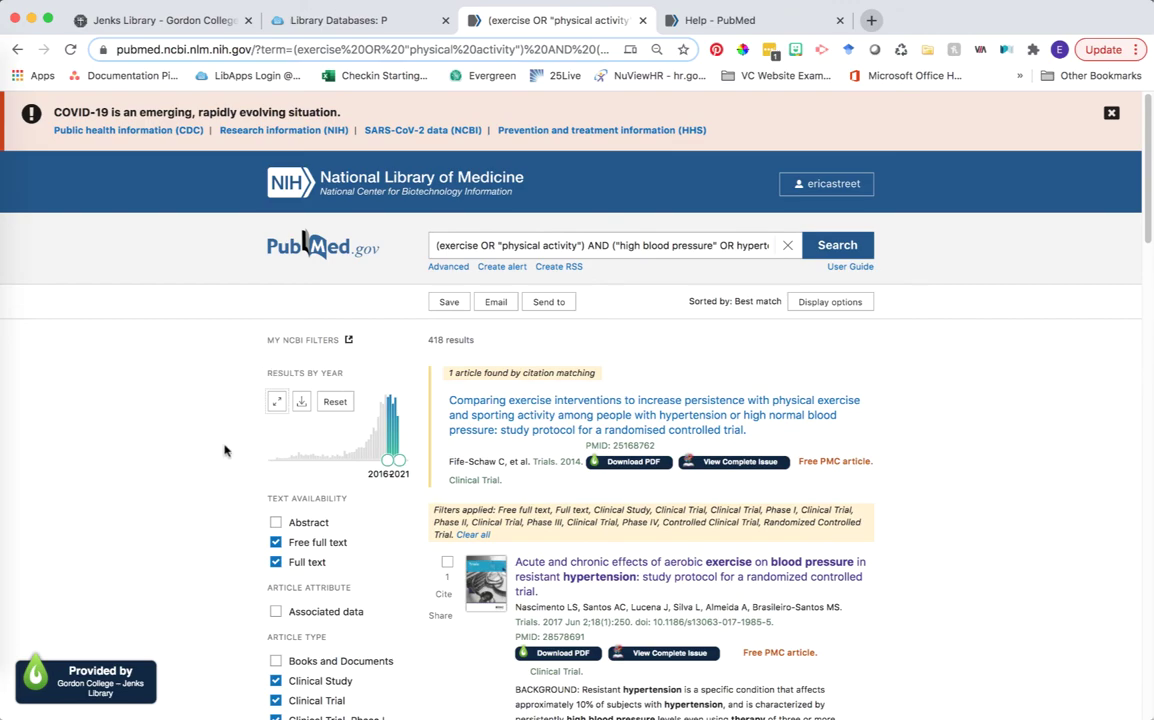
{"action": "scroll", "coordinate": [224, 451], "scroll_direction": "down", "scroll_amount": 5}
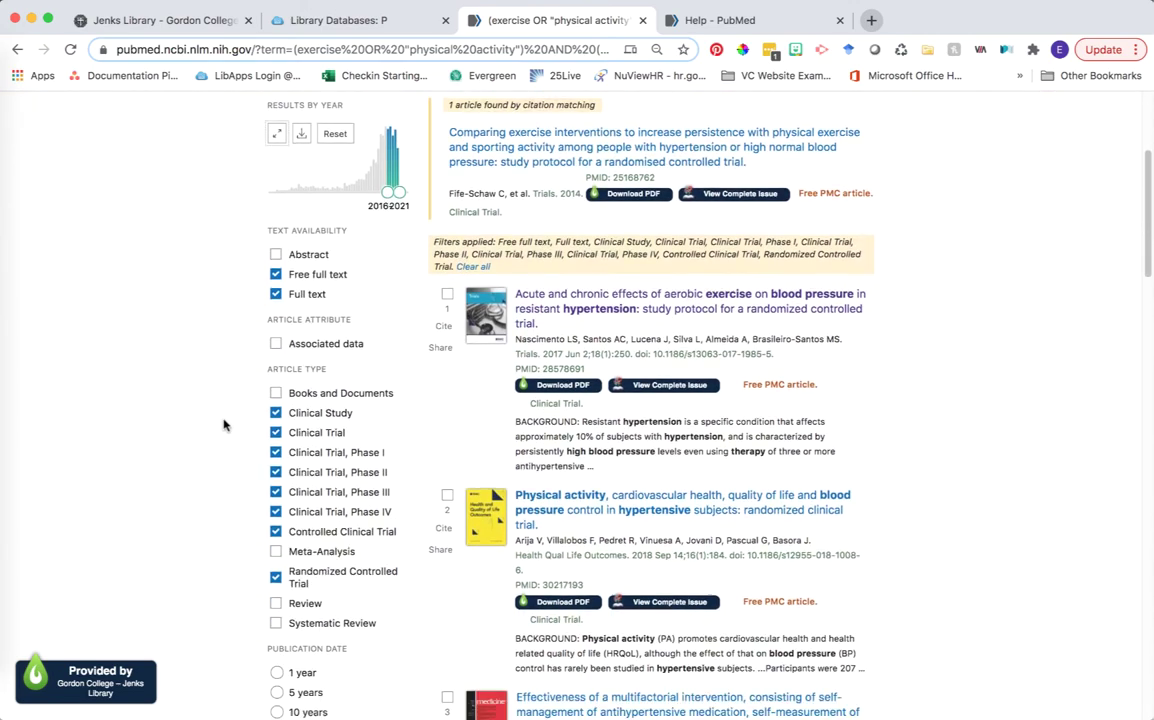
{"action": "scroll", "coordinate": [224, 425], "scroll_direction": "up", "scroll_amount": 5}
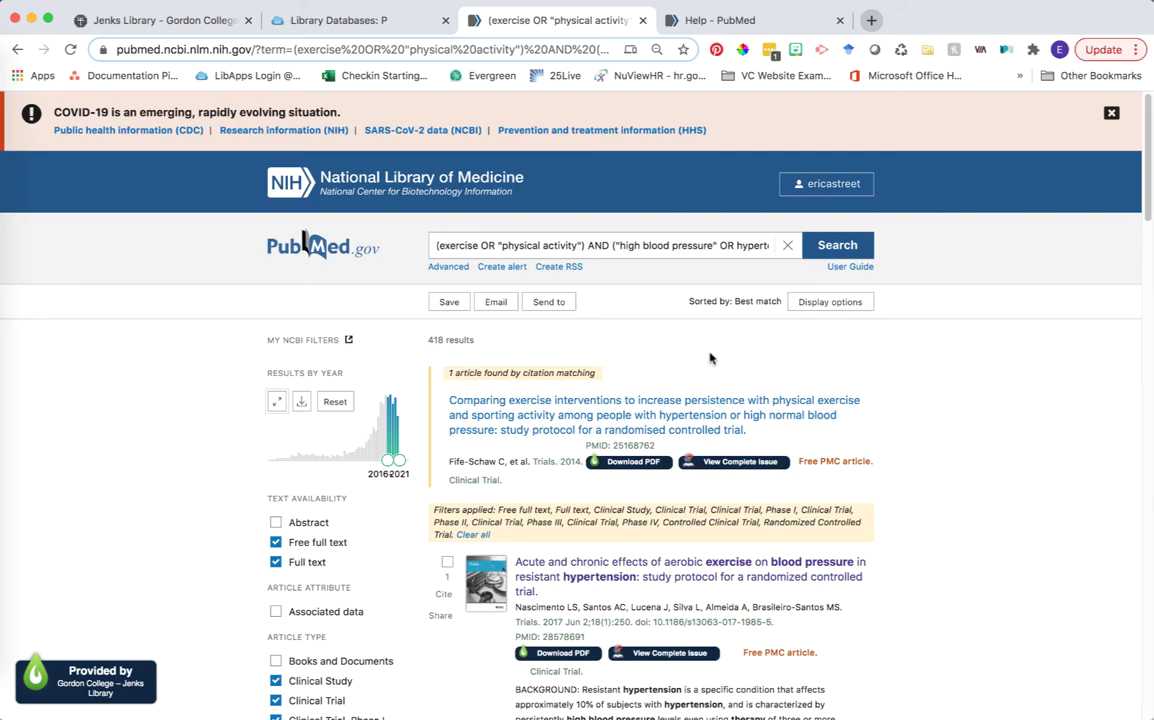
Browse the filtered results and open the randomized clinical trial on physical activity, cardiovascular health and blood pressure control in hypertensive subjects
{"action": "scroll", "coordinate": [868, 357], "scroll_direction": "down", "scroll_amount": 3}
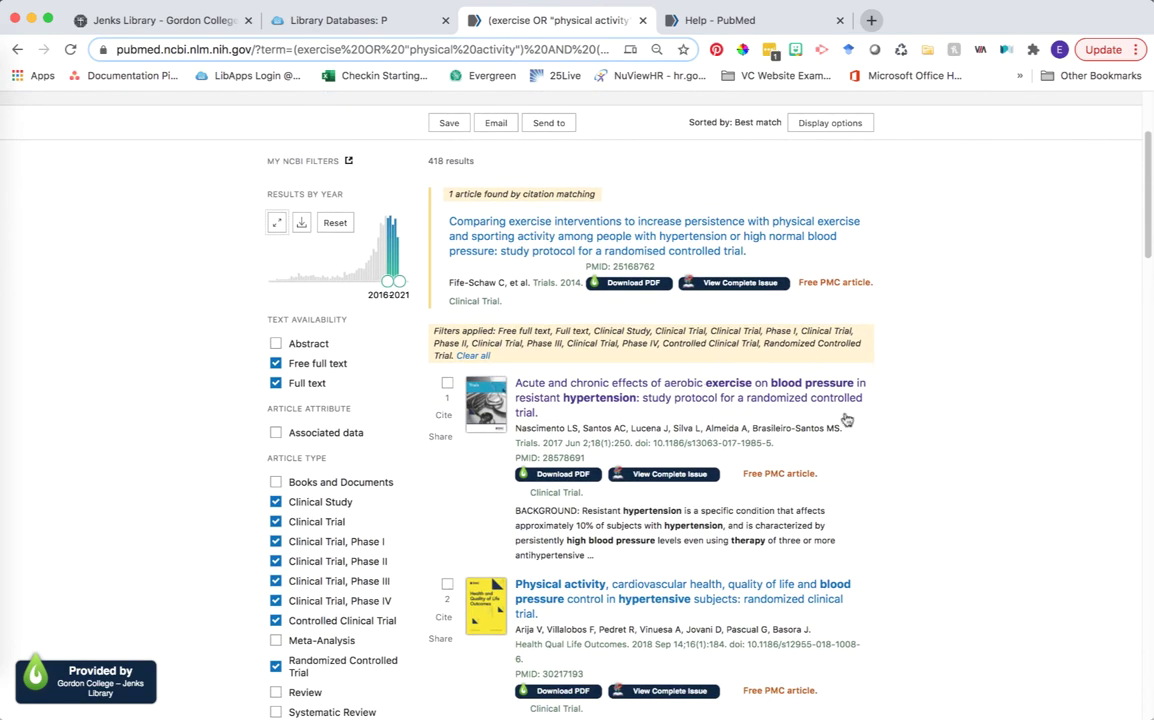
{"action": "scroll", "coordinate": [765, 360], "scroll_direction": "down", "scroll_amount": 3}
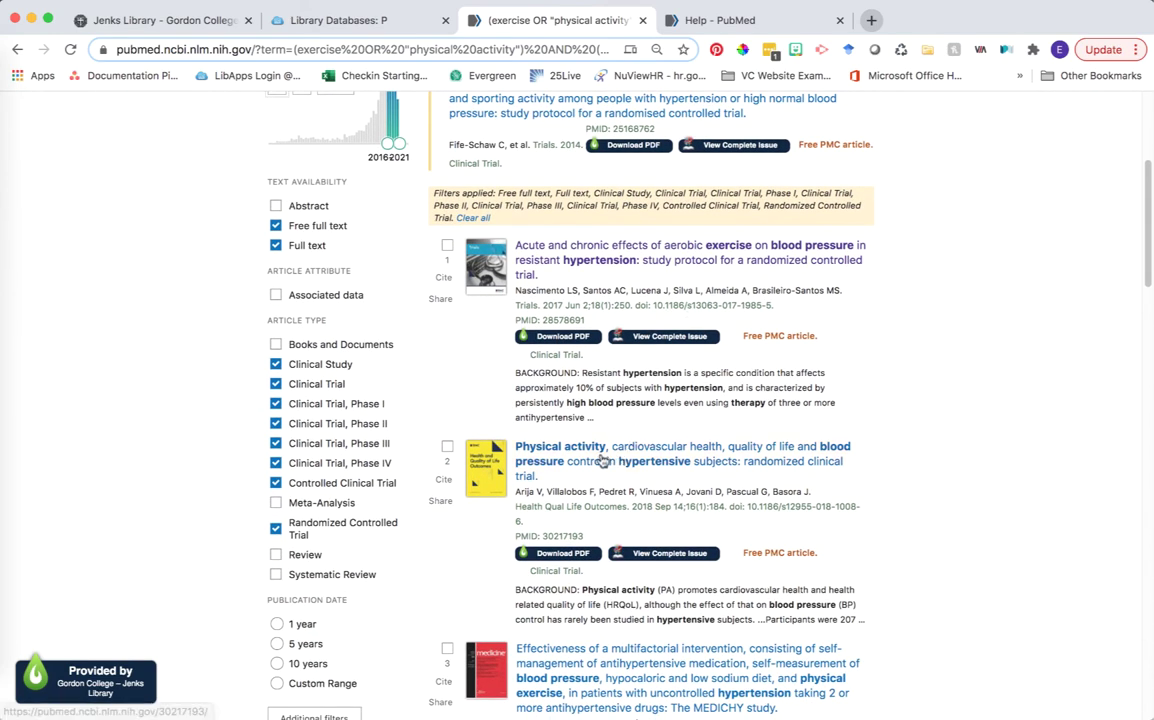
{"action": "scroll", "coordinate": [968, 298], "scroll_direction": "down", "scroll_amount": 2}
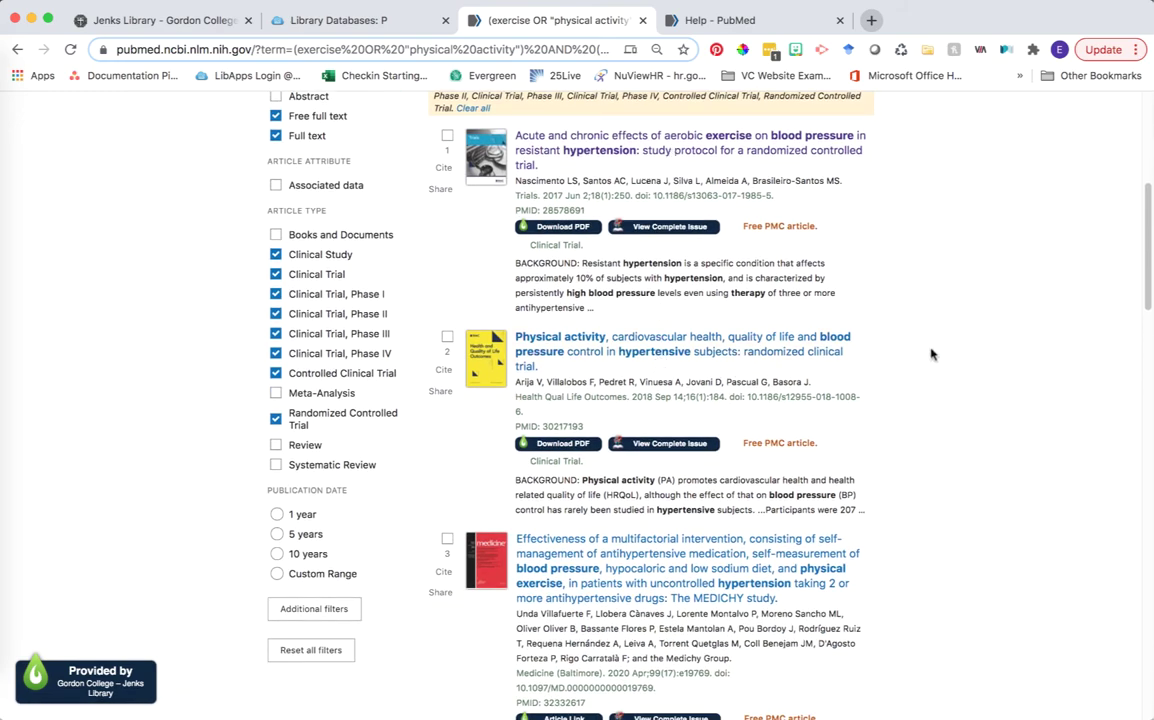
{"action": "scroll", "coordinate": [939, 319], "scroll_direction": "down", "scroll_amount": 1}
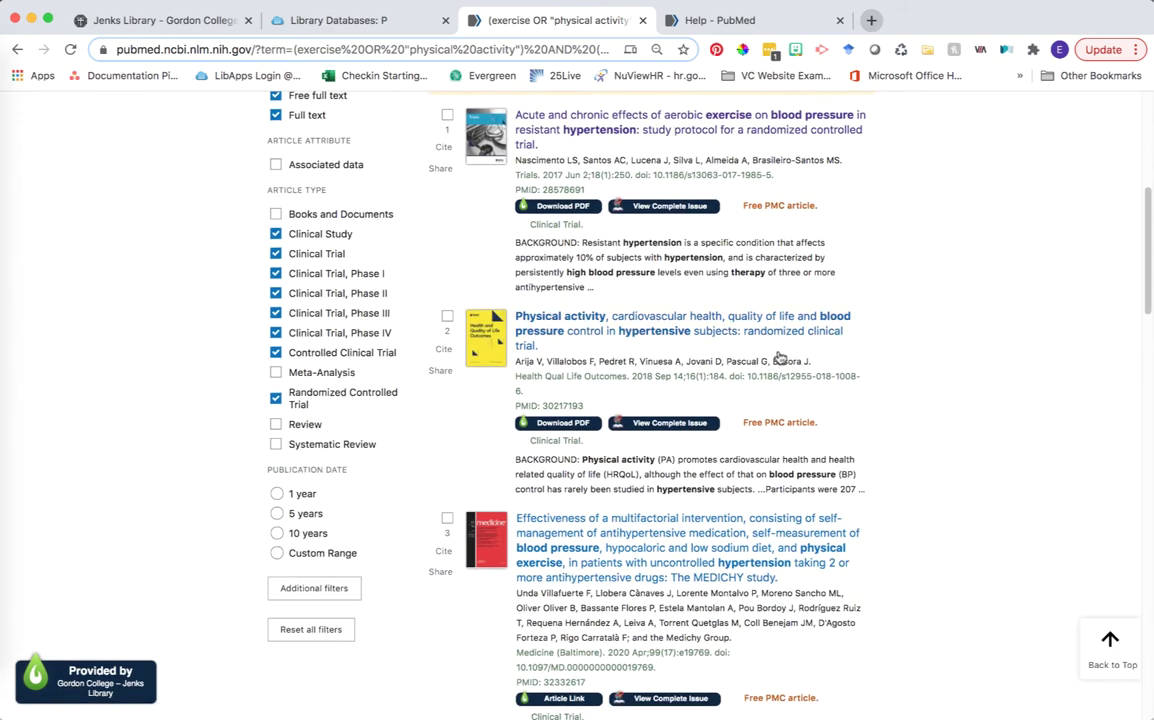
{"action": "left_click", "coordinate": [716, 341]}
{"action": "scroll", "coordinate": [718, 438], "scroll_direction": "down", "scroll_amount": 2}
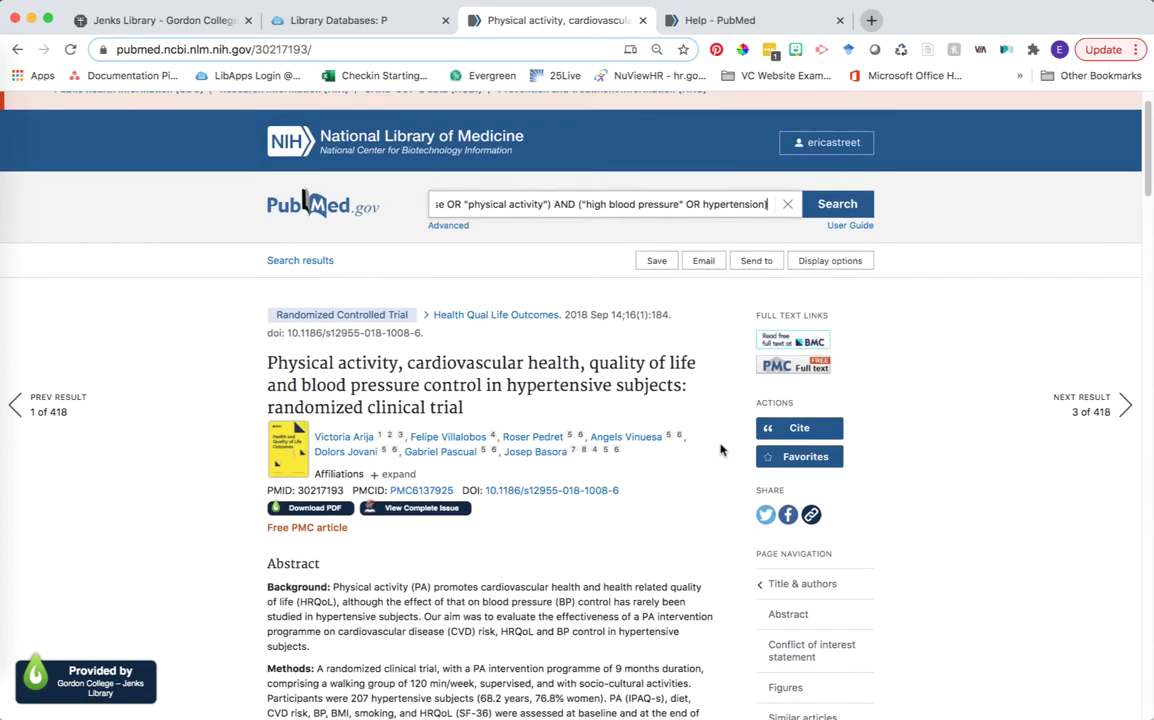
Examine the article record's journal details, abstract, similar articles and the list of articles that cite it
{"action": "scroll", "coordinate": [714, 432], "scroll_direction": "down", "scroll_amount": 1}
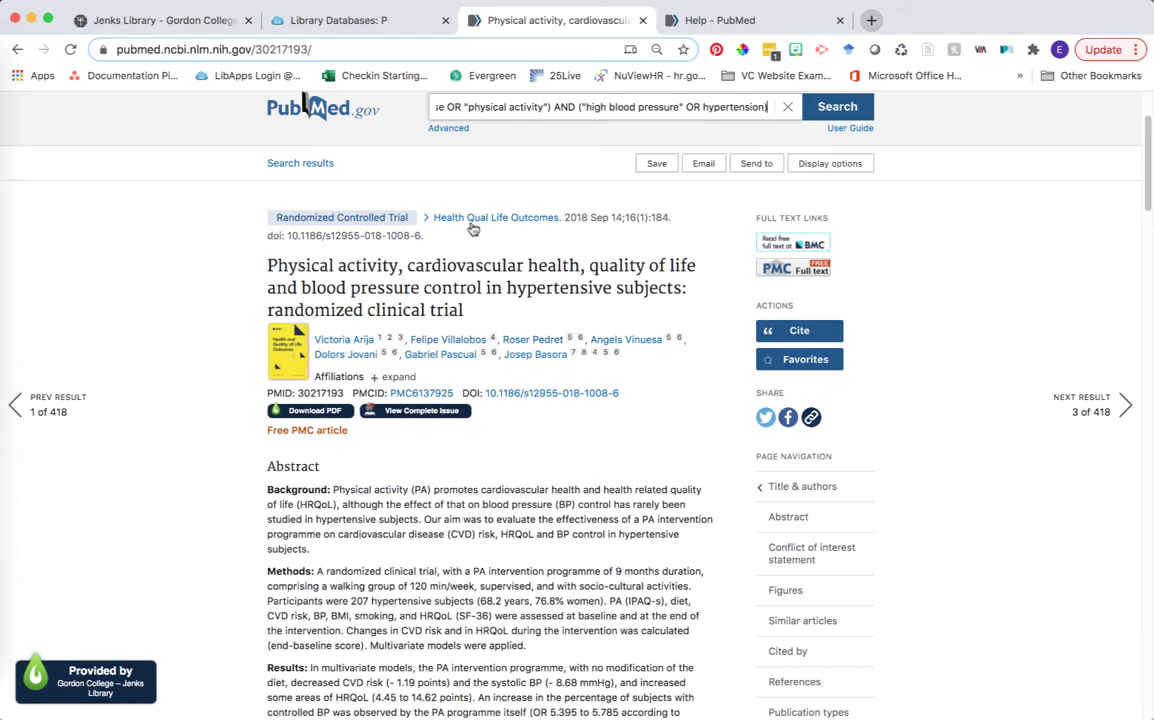
{"action": "scroll", "coordinate": [605, 430], "scroll_direction": "down", "scroll_amount": 5}
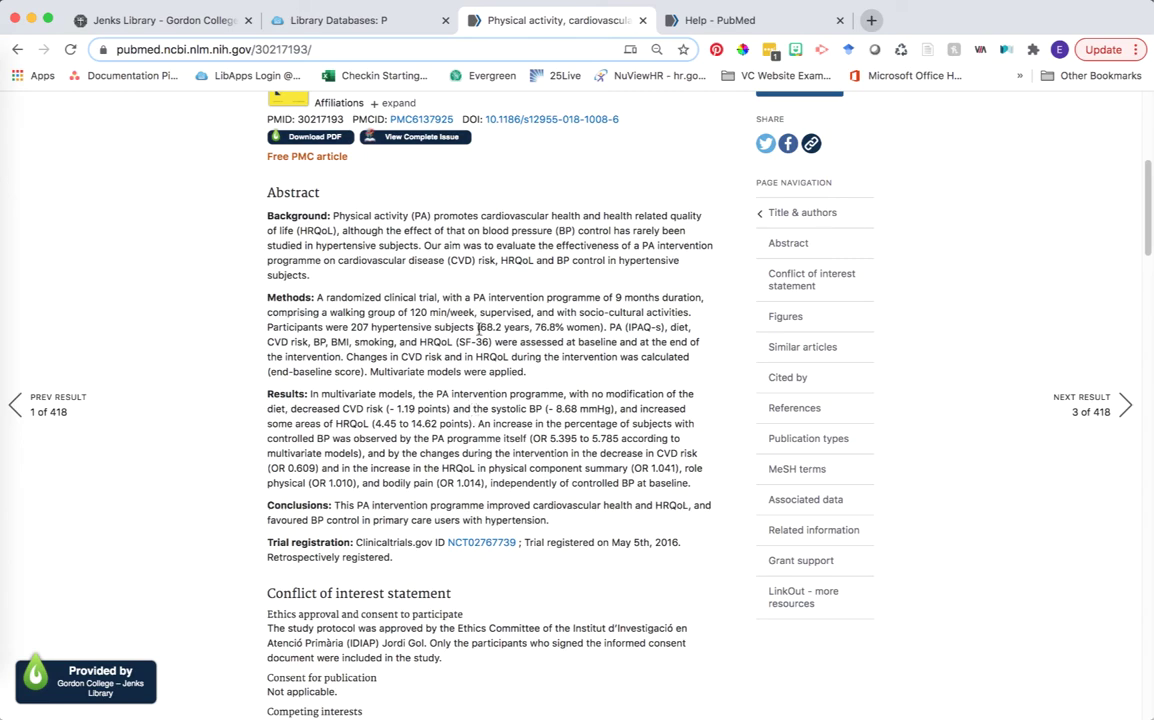
{"action": "scroll", "coordinate": [385, 343], "scroll_direction": "down", "scroll_amount": 2}
{"action": "scroll", "coordinate": [385, 343], "scroll_direction": "up", "scroll_amount": 3}
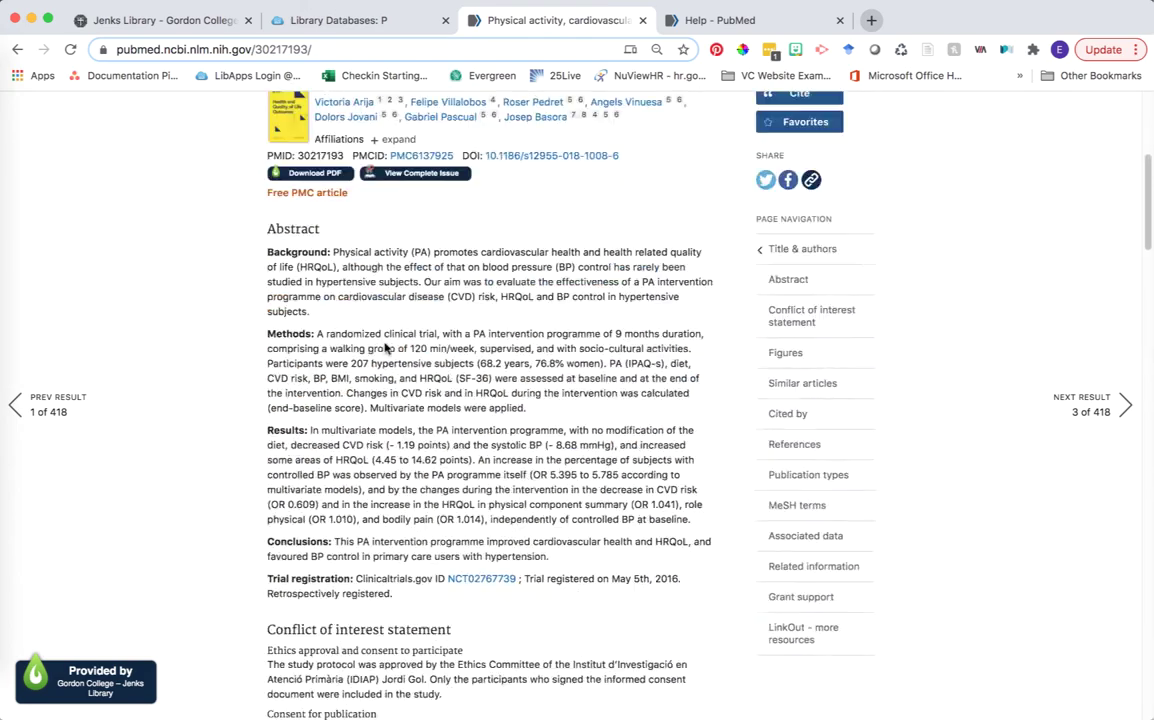
{"action": "scroll", "coordinate": [385, 343], "scroll_direction": "down", "scroll_amount": 4}
{"action": "scroll", "coordinate": [385, 343], "scroll_direction": "down", "scroll_amount": 5}
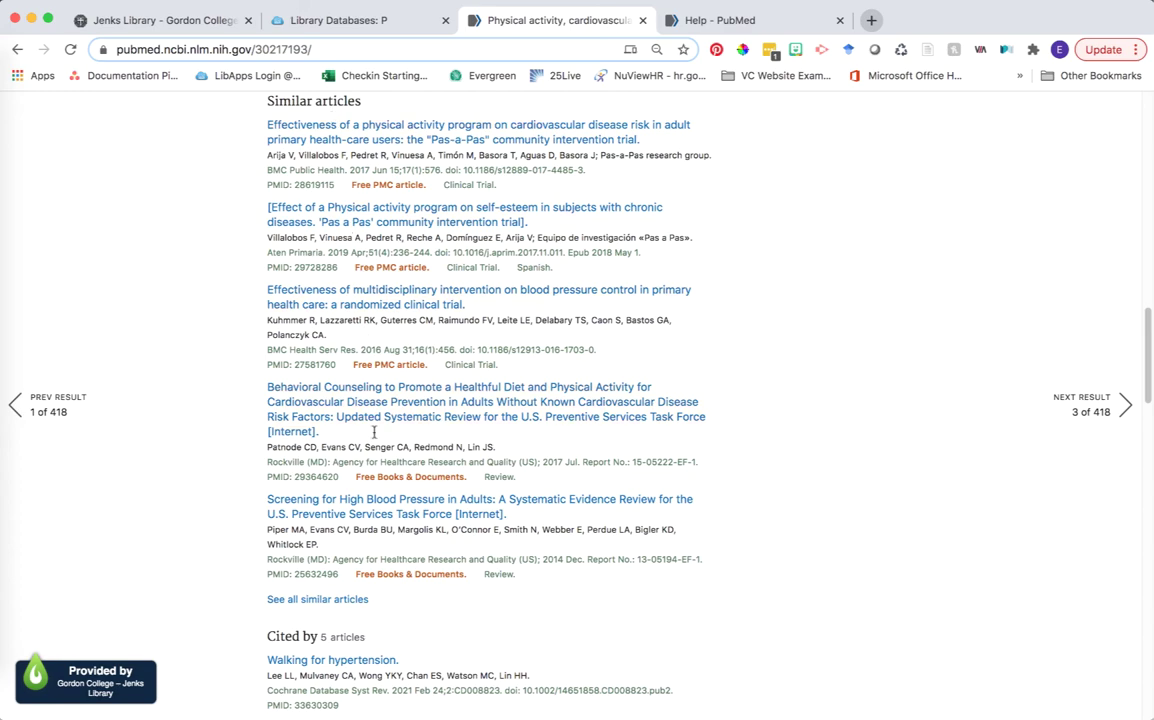
{"action": "scroll", "coordinate": [239, 524], "scroll_direction": "down", "scroll_amount": 5}
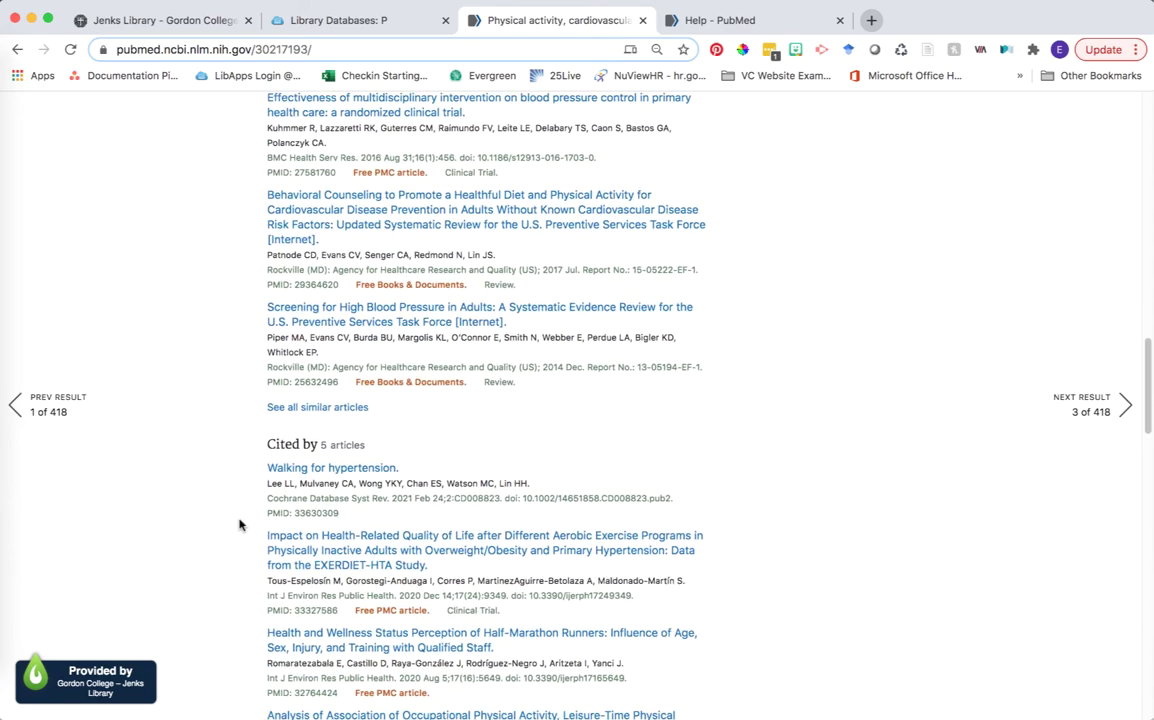
{"action": "scroll", "coordinate": [242, 512], "scroll_direction": "down", "scroll_amount": 1}
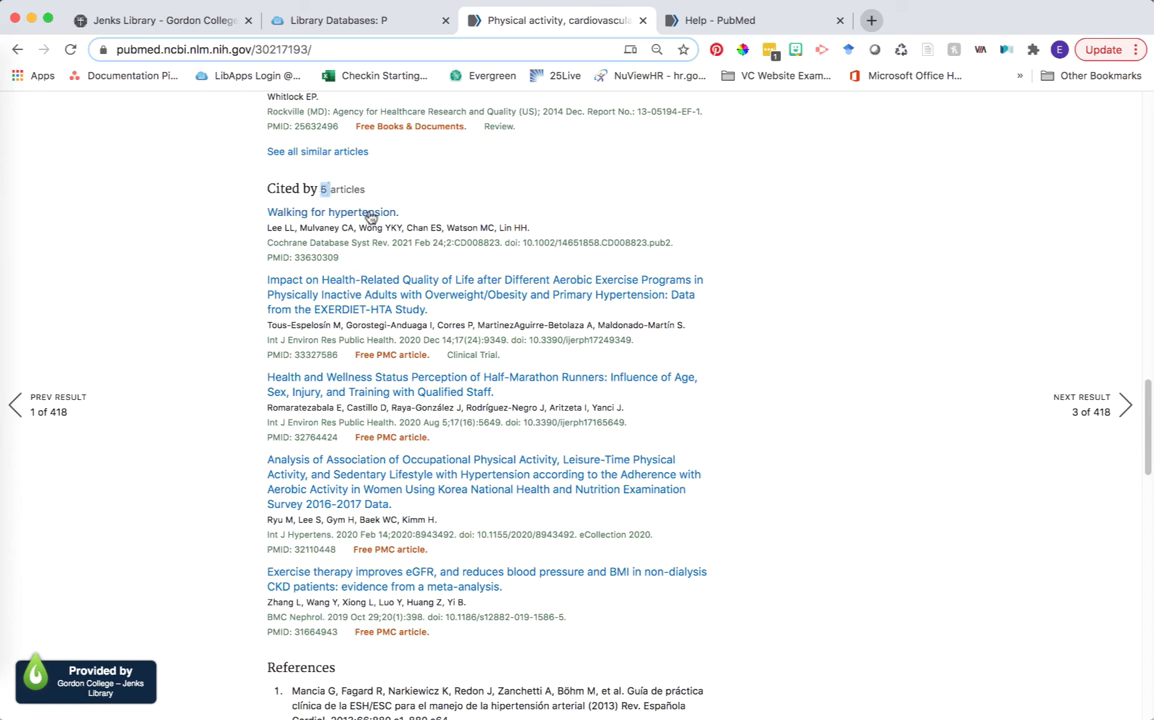
Open the article's free full text at PubMed Central from its full text links
{"action": "scroll", "coordinate": [368, 216], "scroll_direction": "up", "scroll_amount": 20}
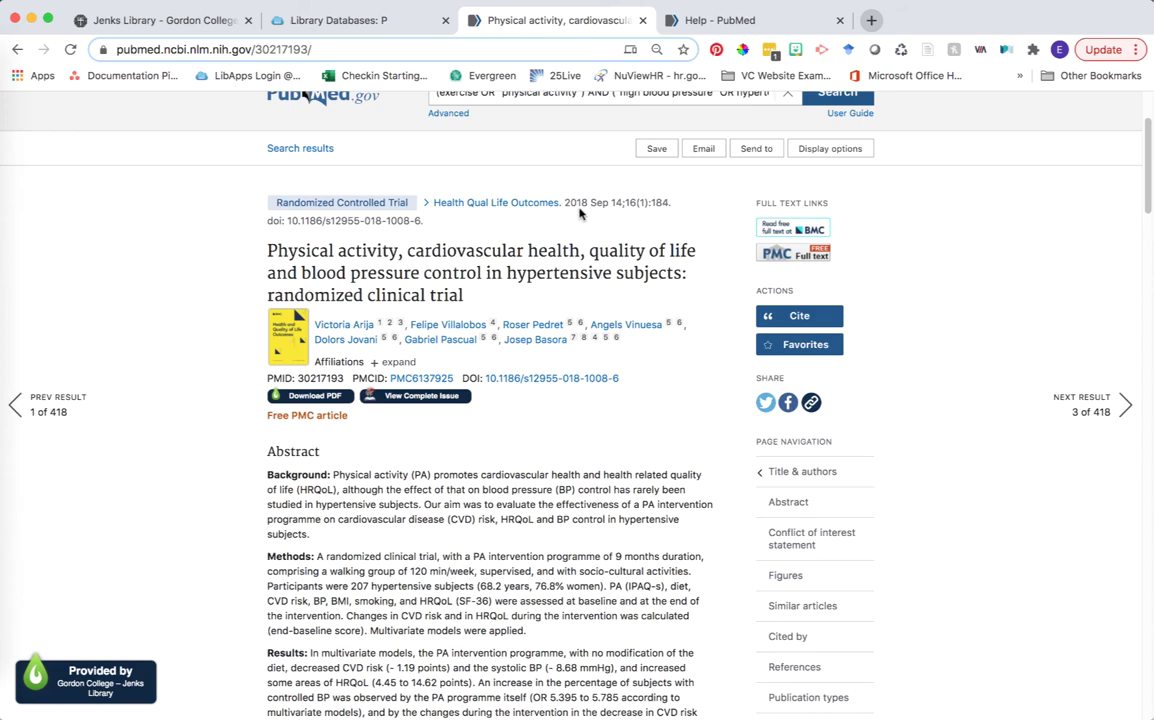
{"action": "scroll", "coordinate": [580, 213], "scroll_direction": "up", "scroll_amount": 2}
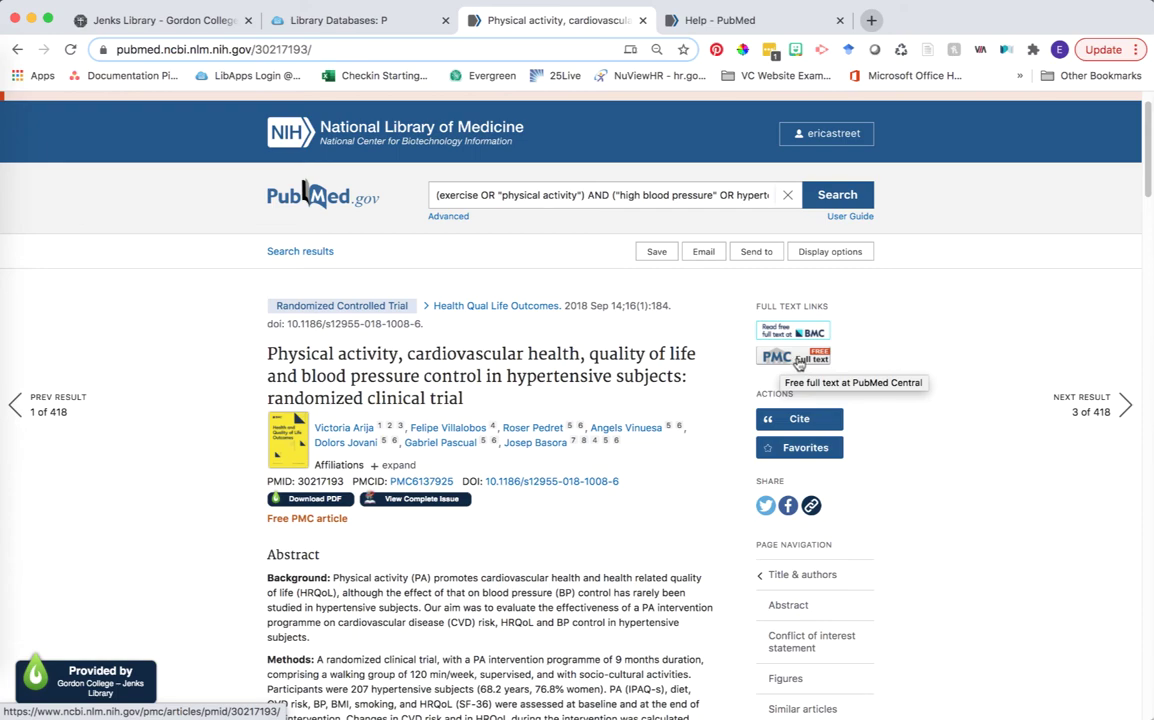
{"action": "left_click", "coordinate": [799, 362]}
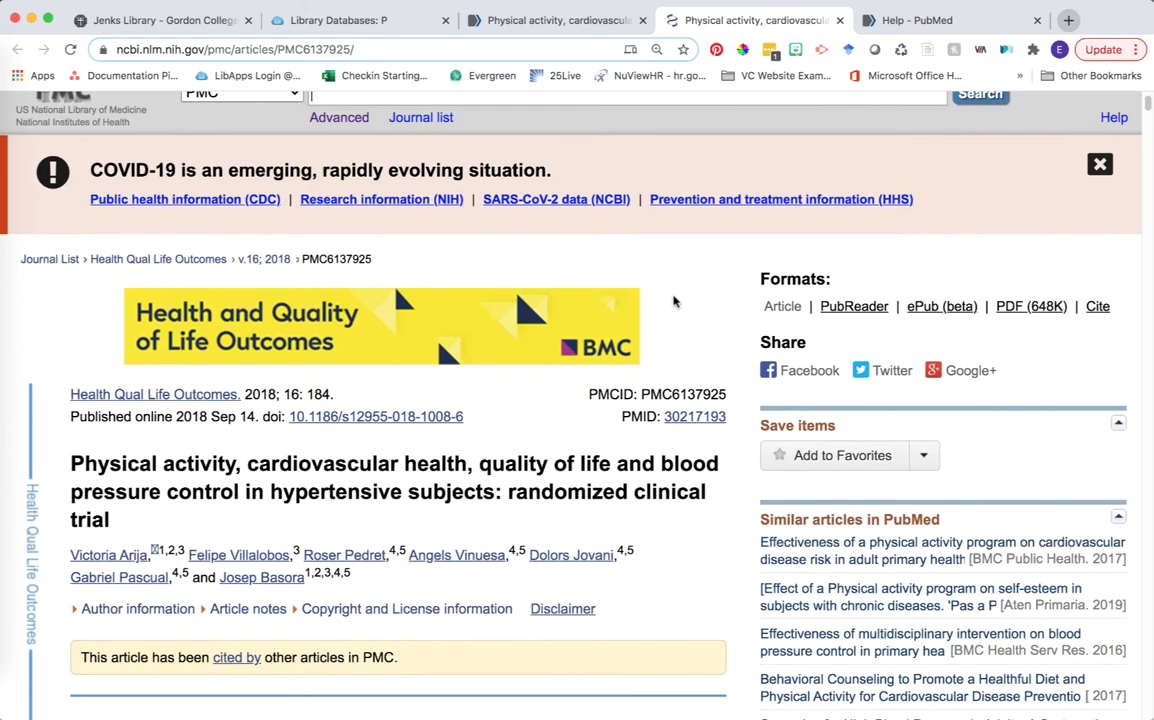
{"action": "scroll", "coordinate": [674, 300], "scroll_direction": "down", "scroll_amount": 3}
{"action": "scroll", "coordinate": [674, 300], "scroll_direction": "down", "scroll_amount": 3}
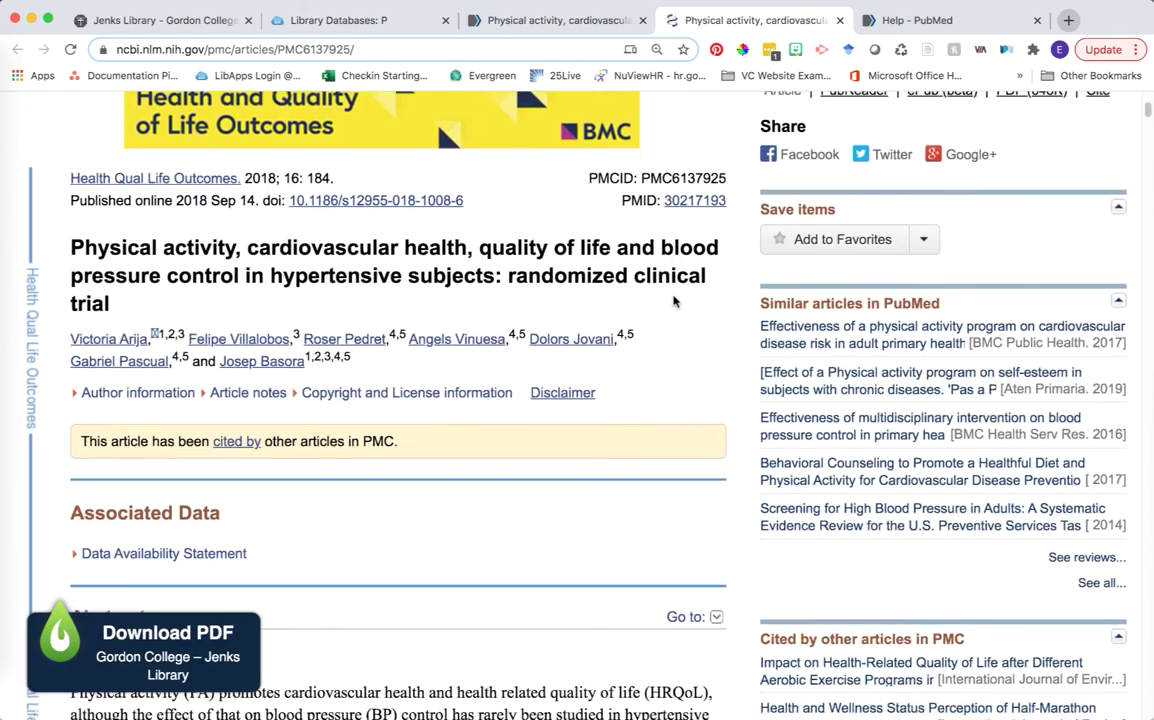
Review the article's available formats and open the PDF version
{"action": "scroll", "coordinate": [719, 291], "scroll_direction": "up", "scroll_amount": 3}
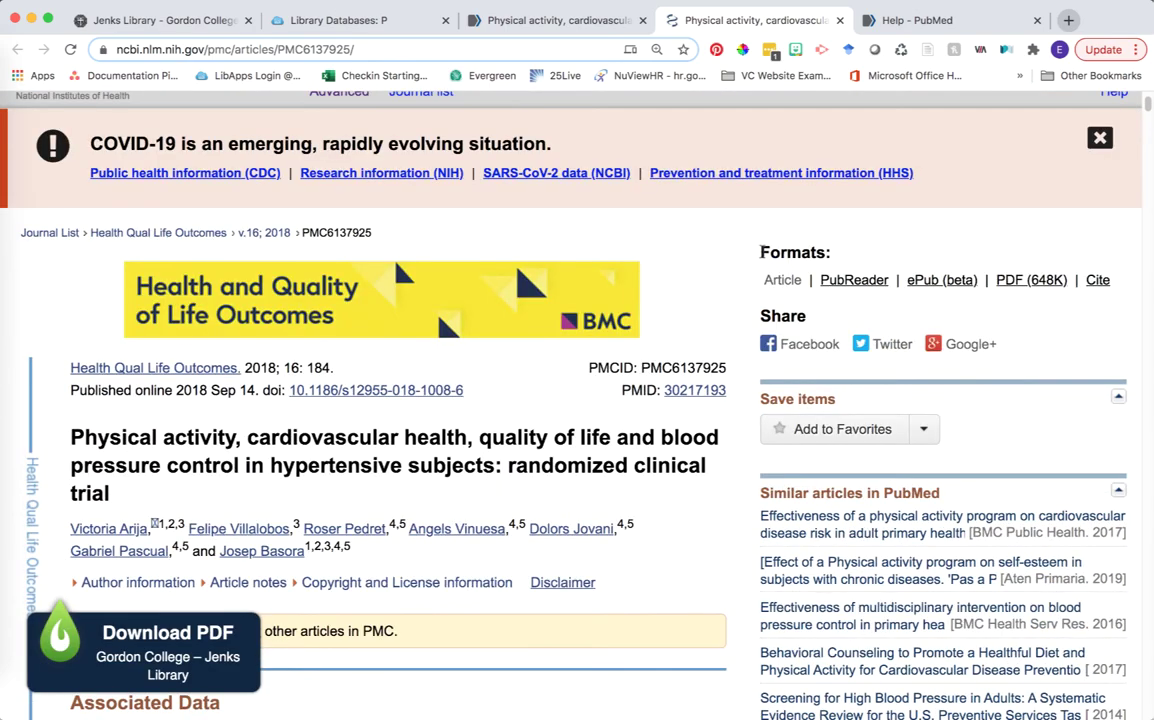
{"action": "left_click_drag", "start_coordinate": [757, 245], "coordinate": [1113, 287]}
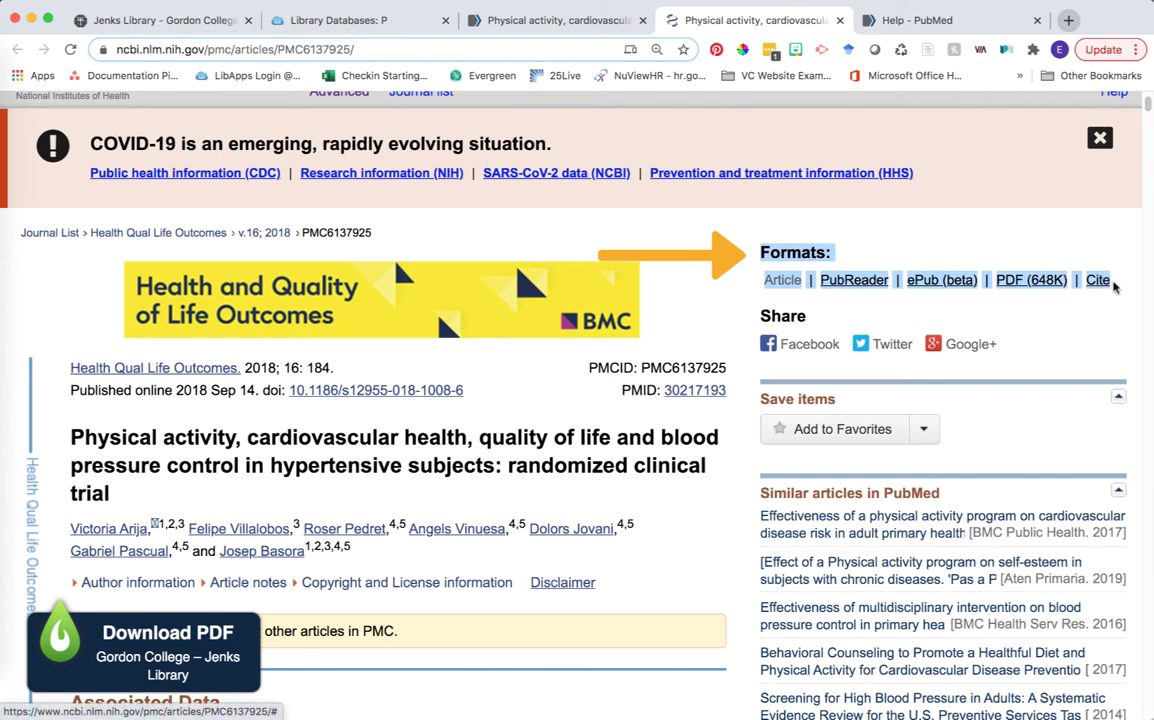
{"action": "left_click", "coordinate": [735, 222]}
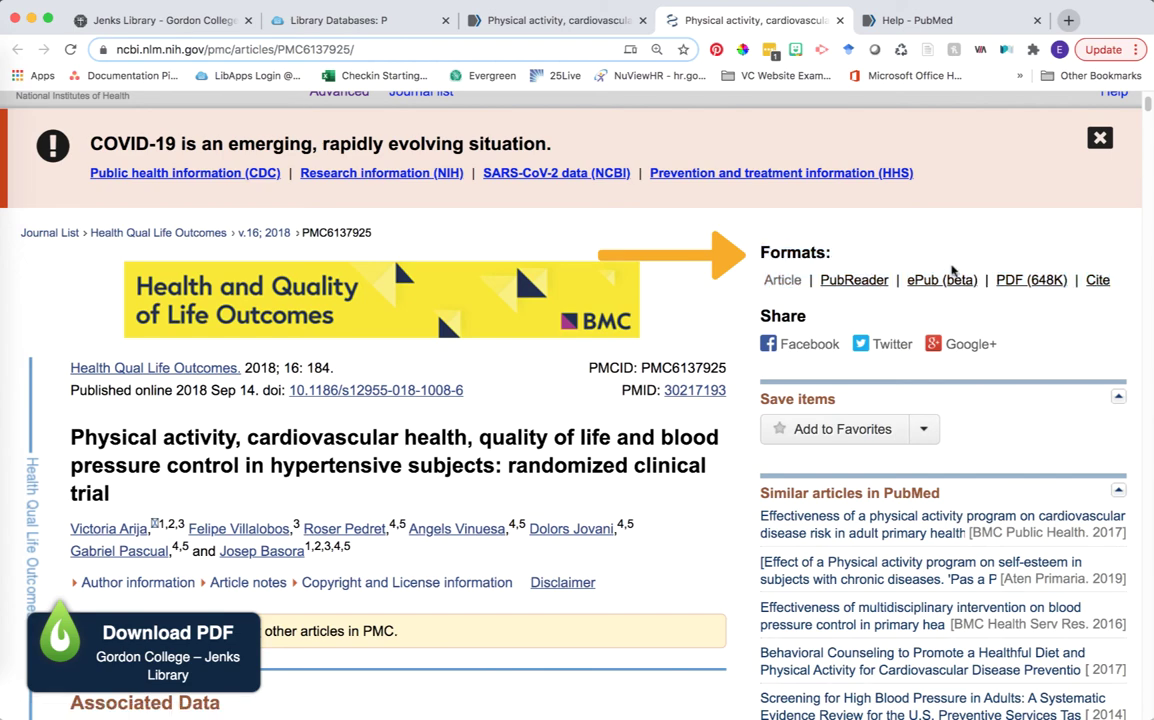
{"action": "left_click", "coordinate": [1014, 280]}
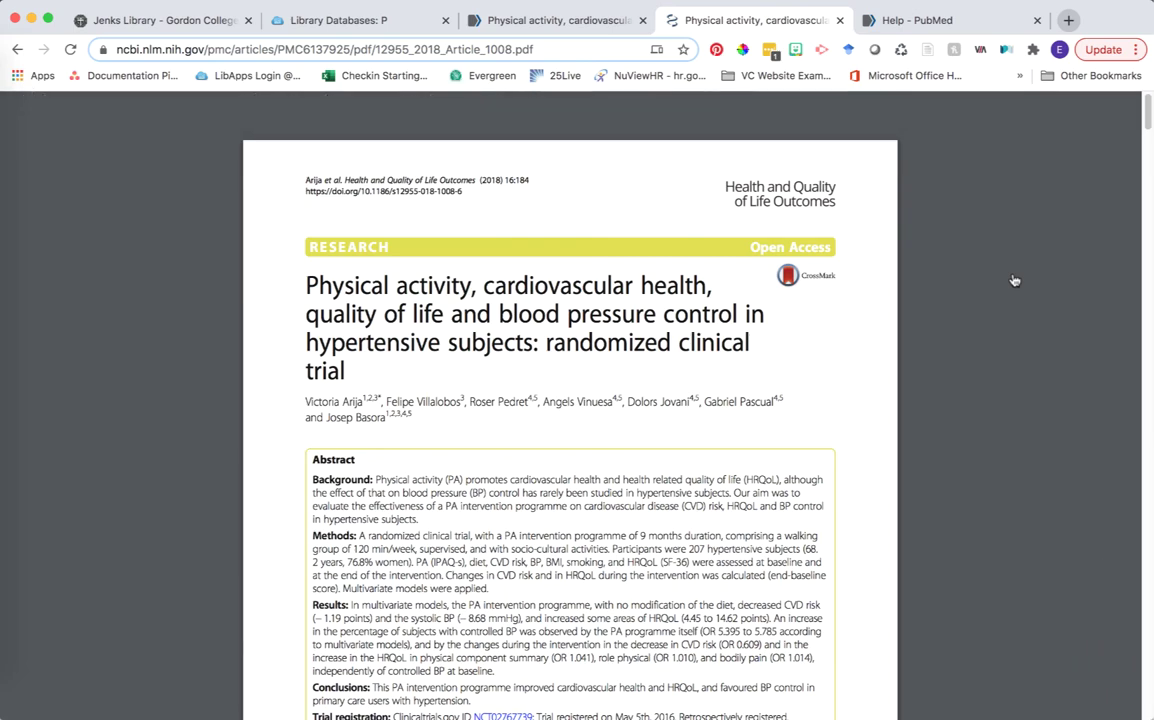
Return to the PubMed search results and view the options for saving citations to a file and emailing them
{"action": "key", "text": "ctrl+shift+Tab"}
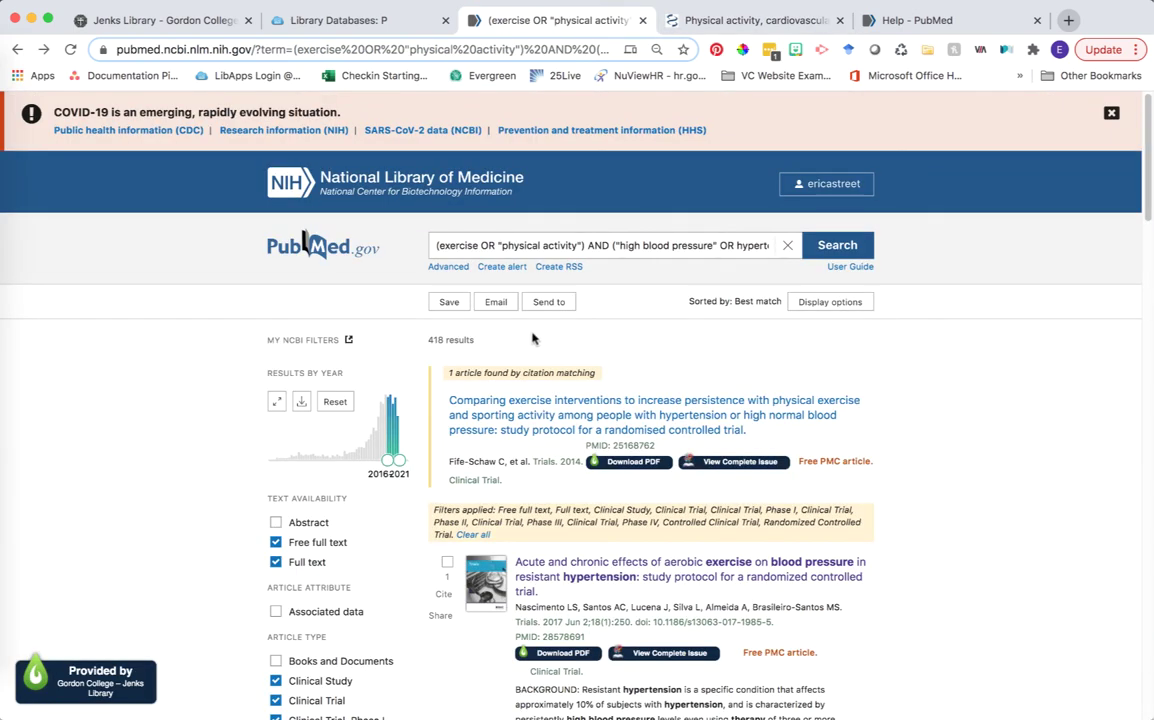
{"action": "left_click", "coordinate": [450, 302]}
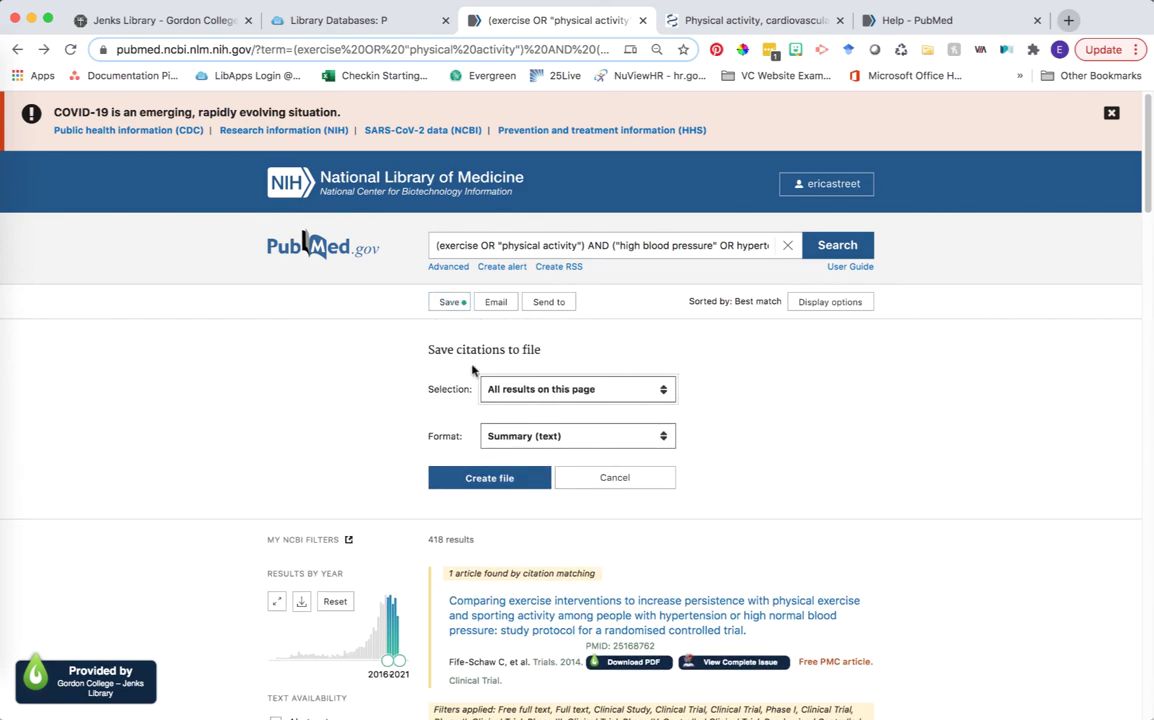
{"action": "left_click", "coordinate": [500, 302]}
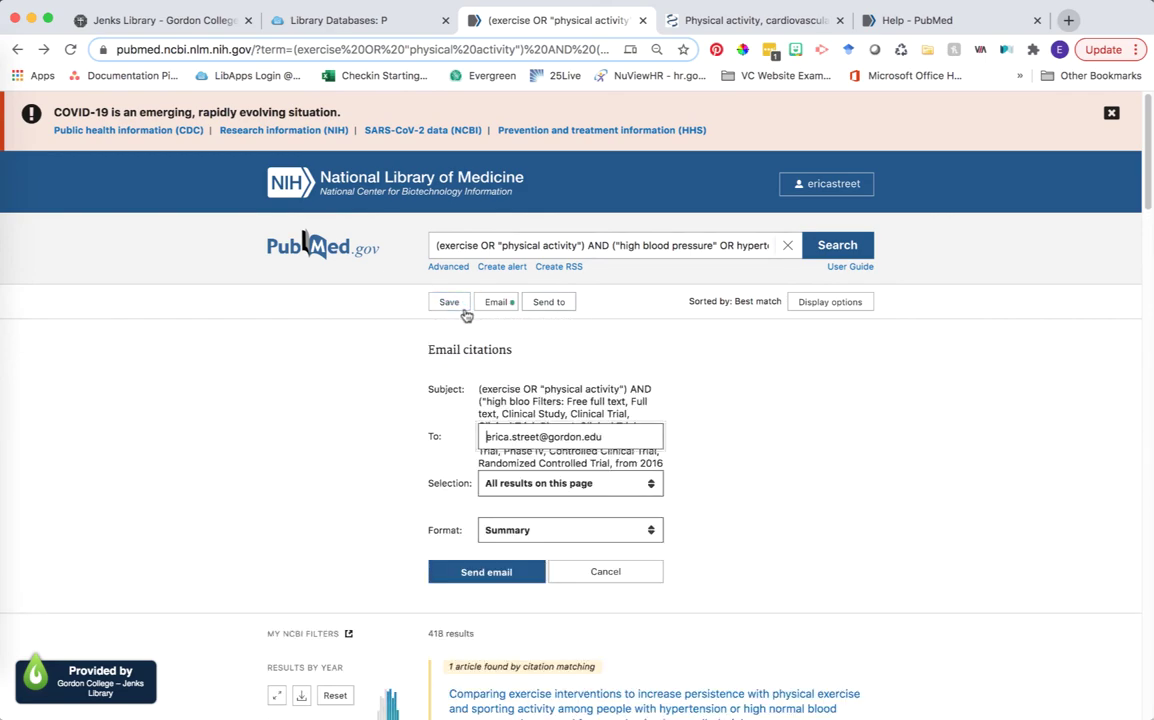
Sort the search results by publication date in the display options
{"action": "left_click", "coordinate": [826, 304]}
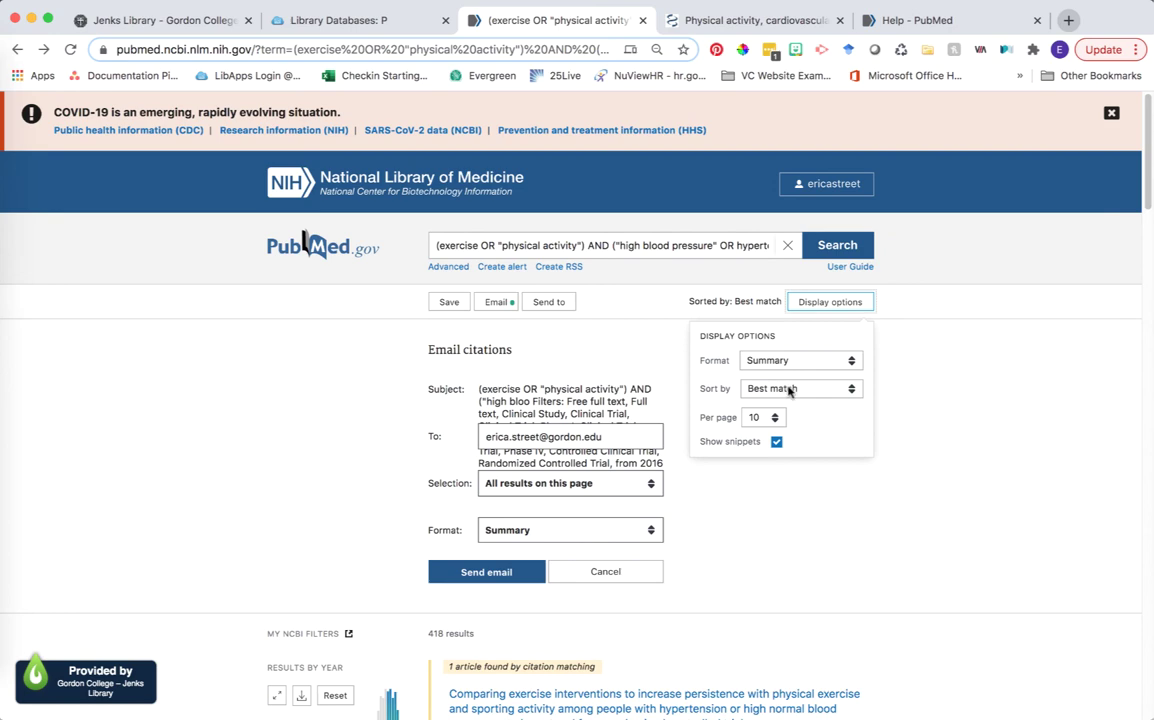
{"action": "left_click", "coordinate": [789, 390]}
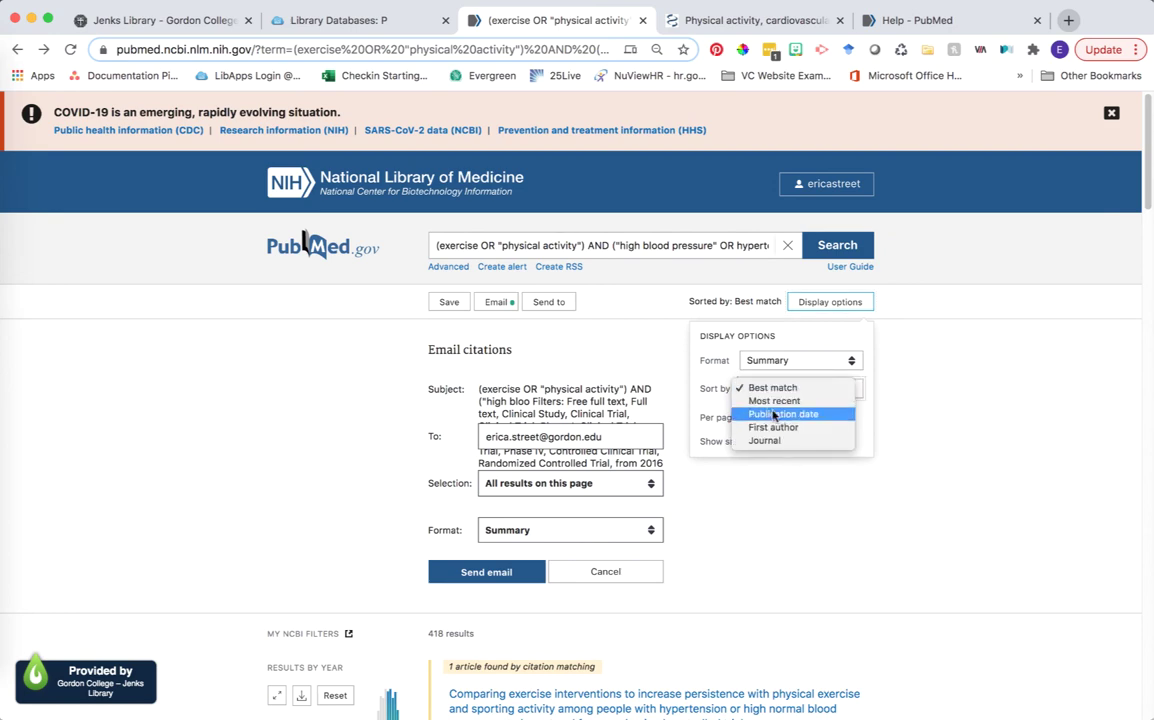
{"action": "left_click", "coordinate": [801, 414]}
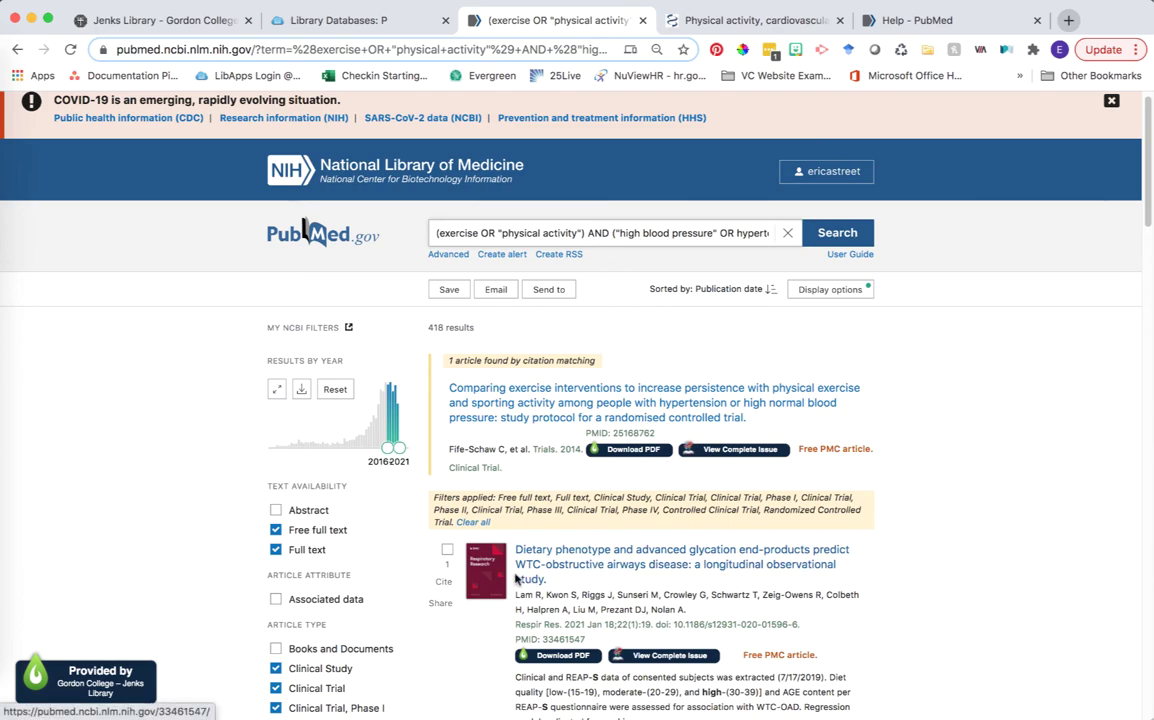
Look over the sorted results and reset all filters
{"action": "scroll", "coordinate": [204, 406], "scroll_direction": "down", "scroll_amount": 2}
{"action": "scroll", "coordinate": [204, 406], "scroll_direction": "down", "scroll_amount": 8}
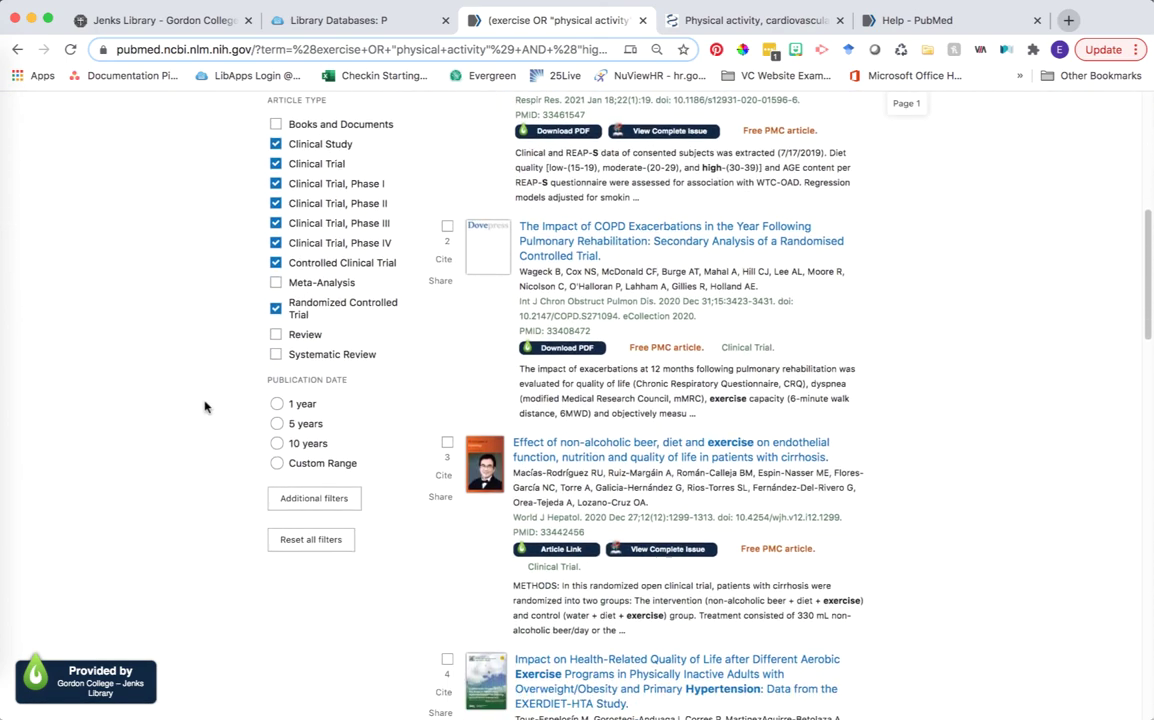
{"action": "scroll", "coordinate": [204, 406], "scroll_direction": "up", "scroll_amount": 3}
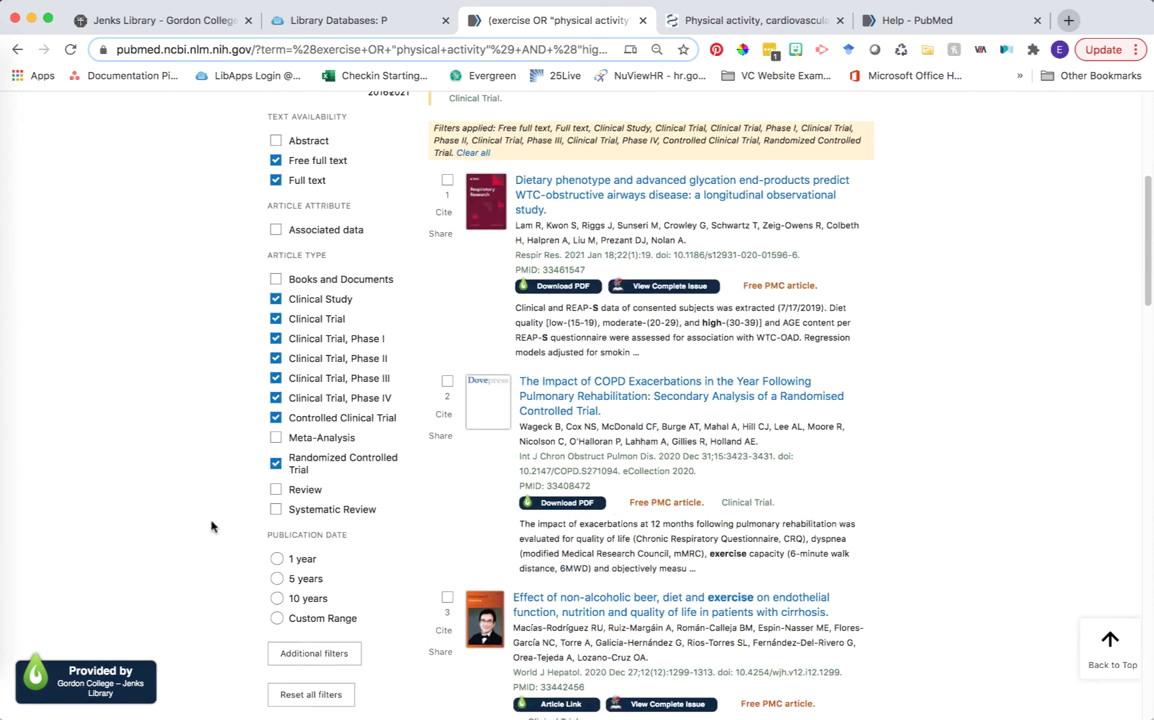
{"action": "scroll", "coordinate": [211, 526], "scroll_direction": "down", "scroll_amount": 1}
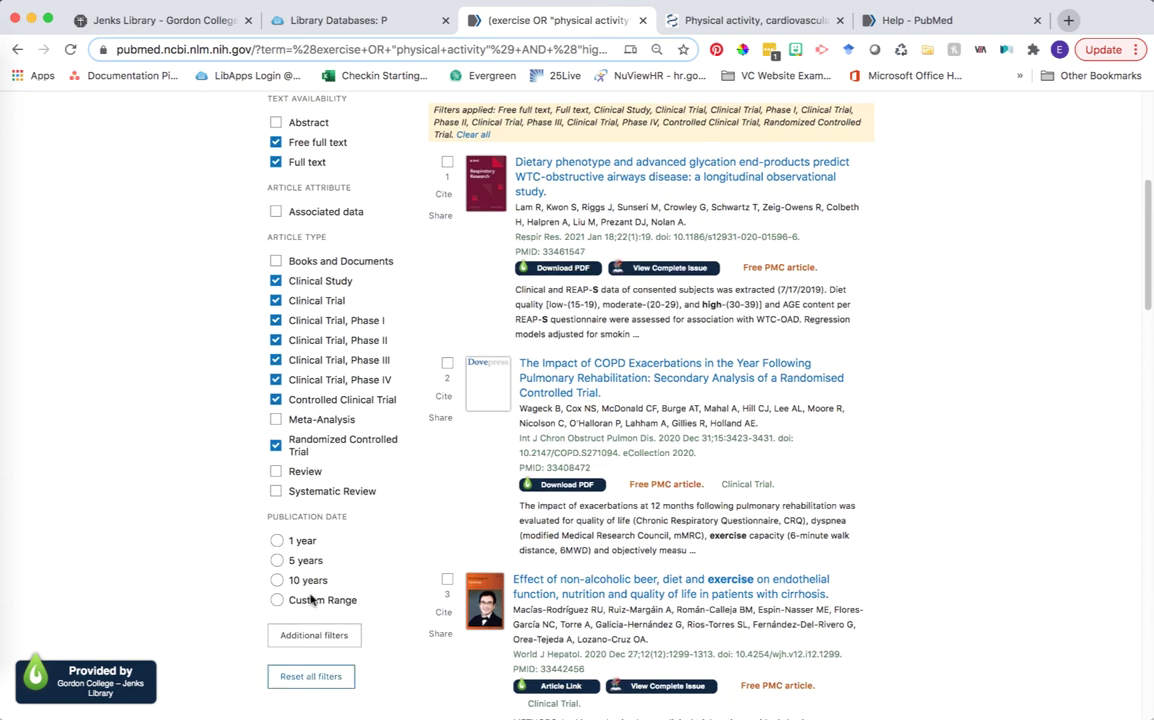
{"action": "left_click", "coordinate": [317, 678]}
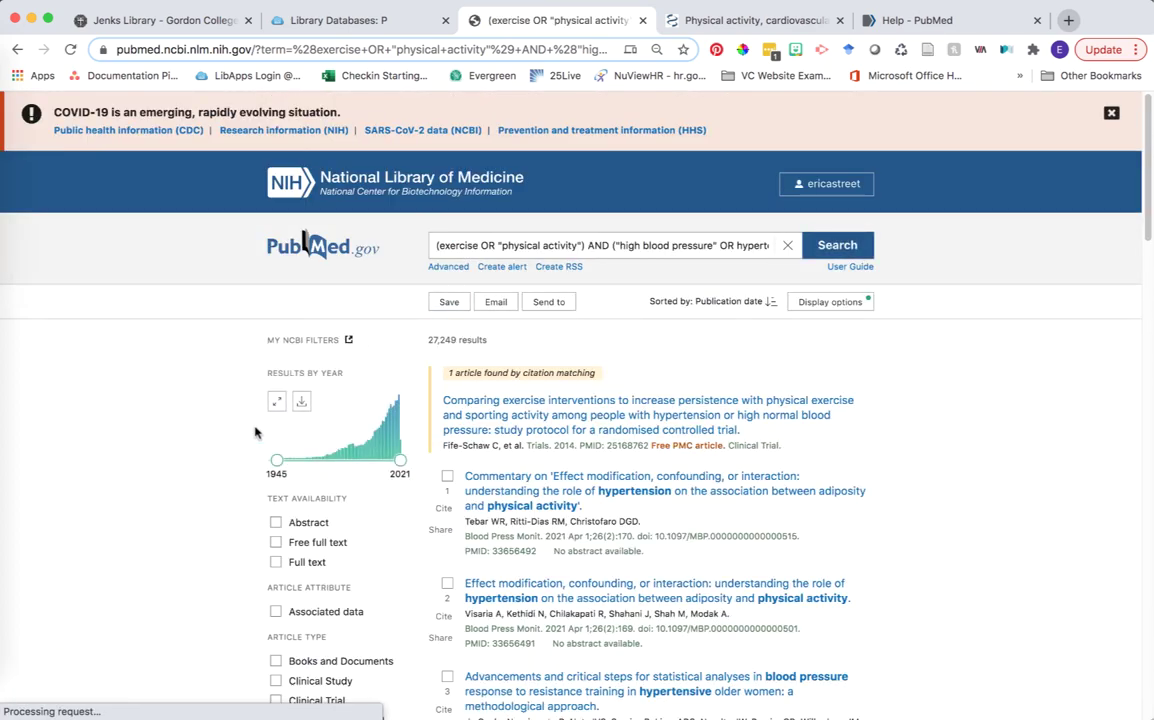
Limit the text availability to Free full text and Full text
{"action": "scroll", "coordinate": [232, 489], "scroll_direction": "down", "scroll_amount": 2}
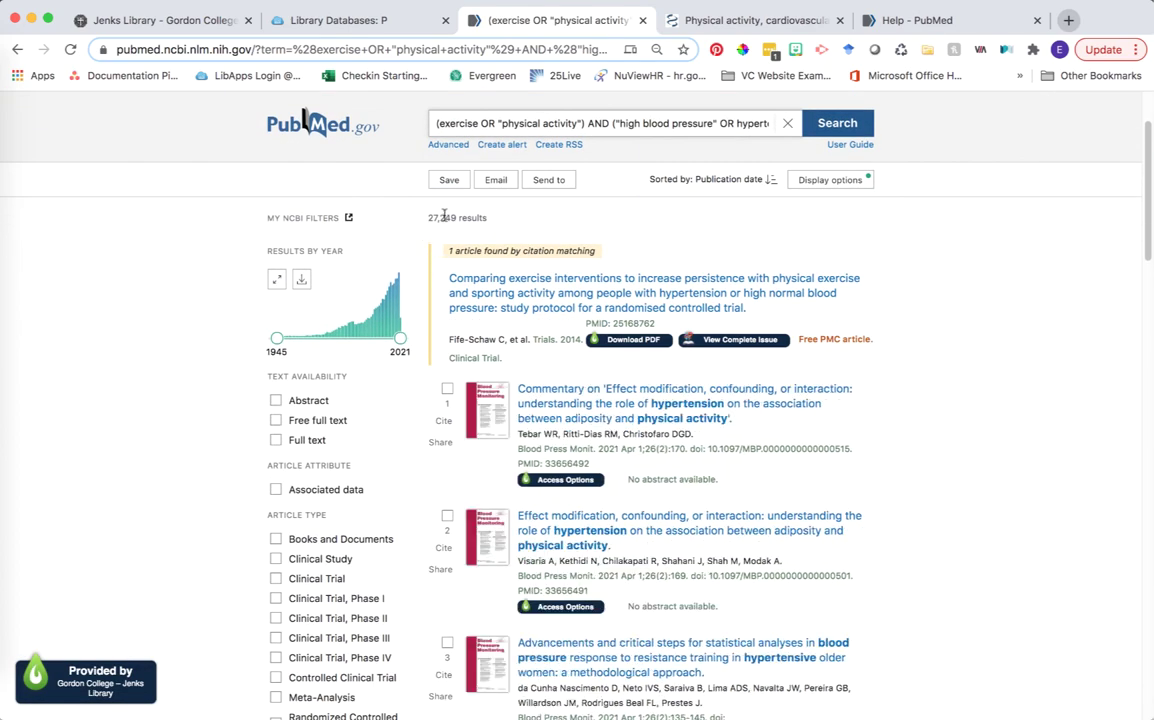
{"action": "left_click", "coordinate": [276, 420]}
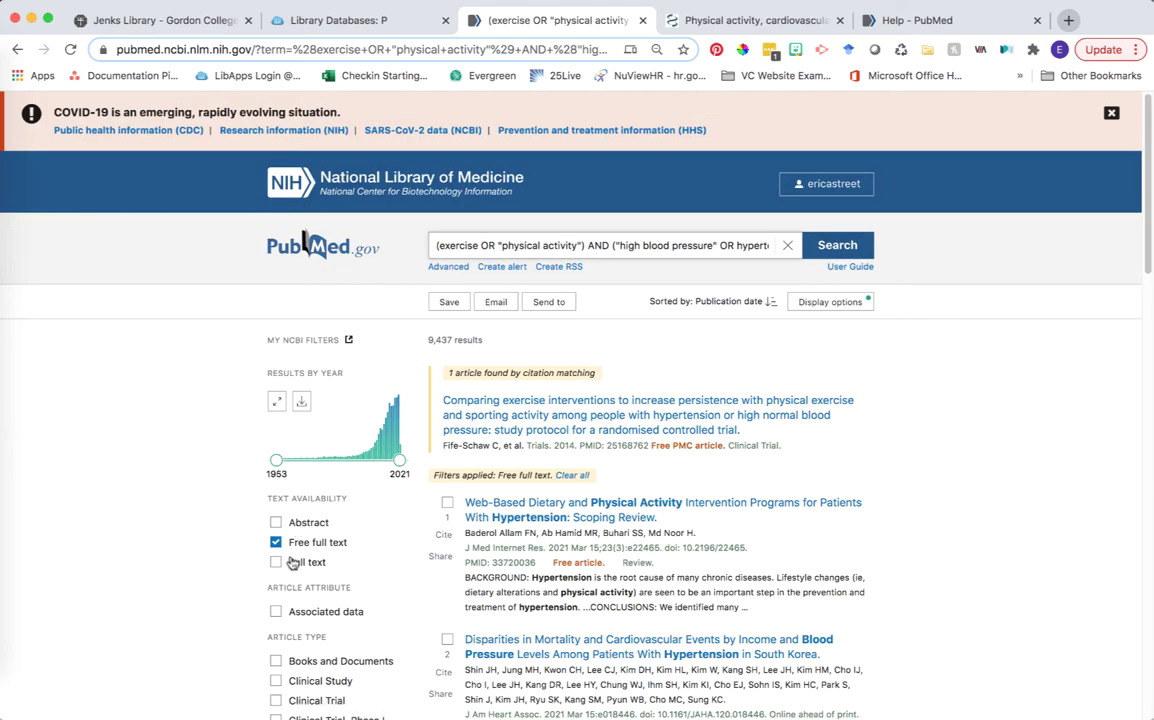
{"action": "left_click", "coordinate": [276, 562]}
Restrict the article types to Review and Systematic Review and look through the resulting articles
{"action": "scroll", "coordinate": [250, 555], "scroll_direction": "down", "scroll_amount": 5}
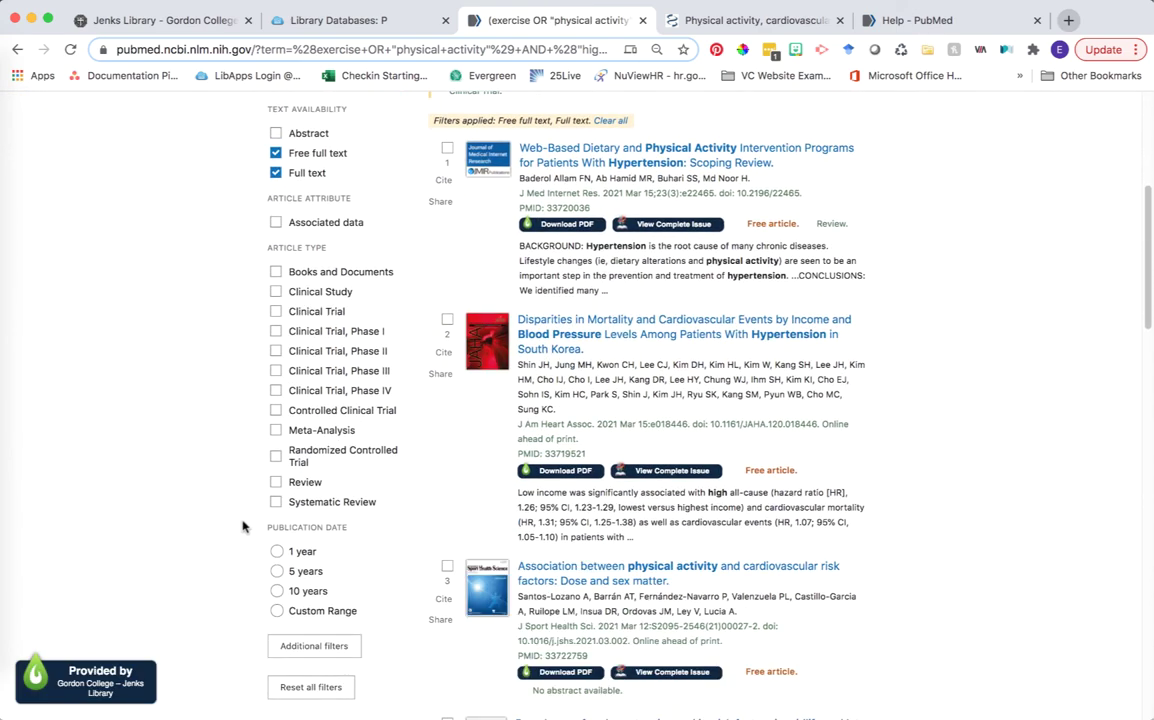
{"action": "left_click", "coordinate": [275, 502]}
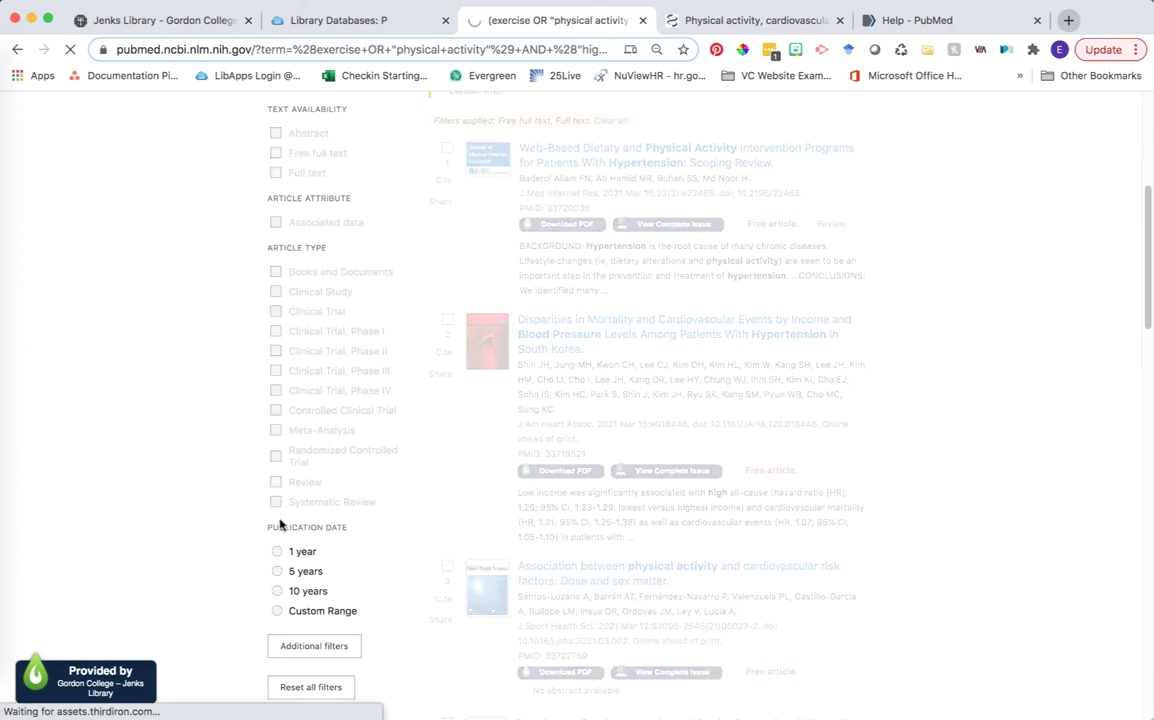
{"action": "scroll", "coordinate": [940, 406], "scroll_direction": "down", "scroll_amount": 2}
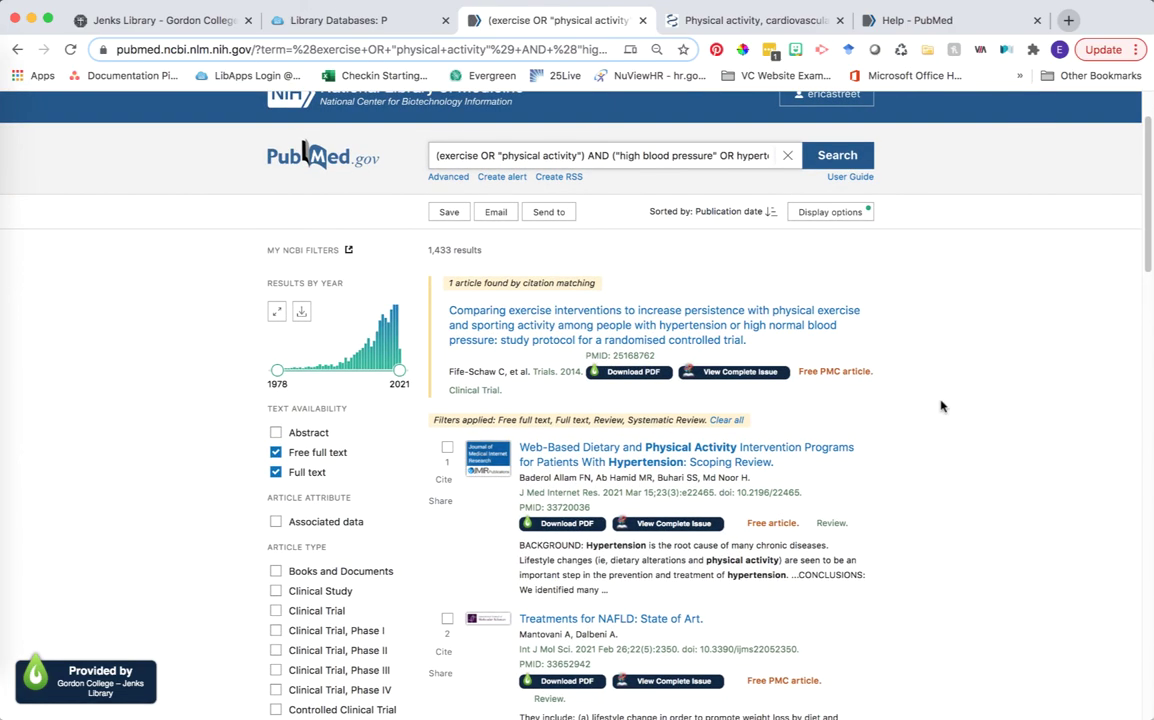
{"action": "scroll", "coordinate": [940, 406], "scroll_direction": "down", "scroll_amount": 2}
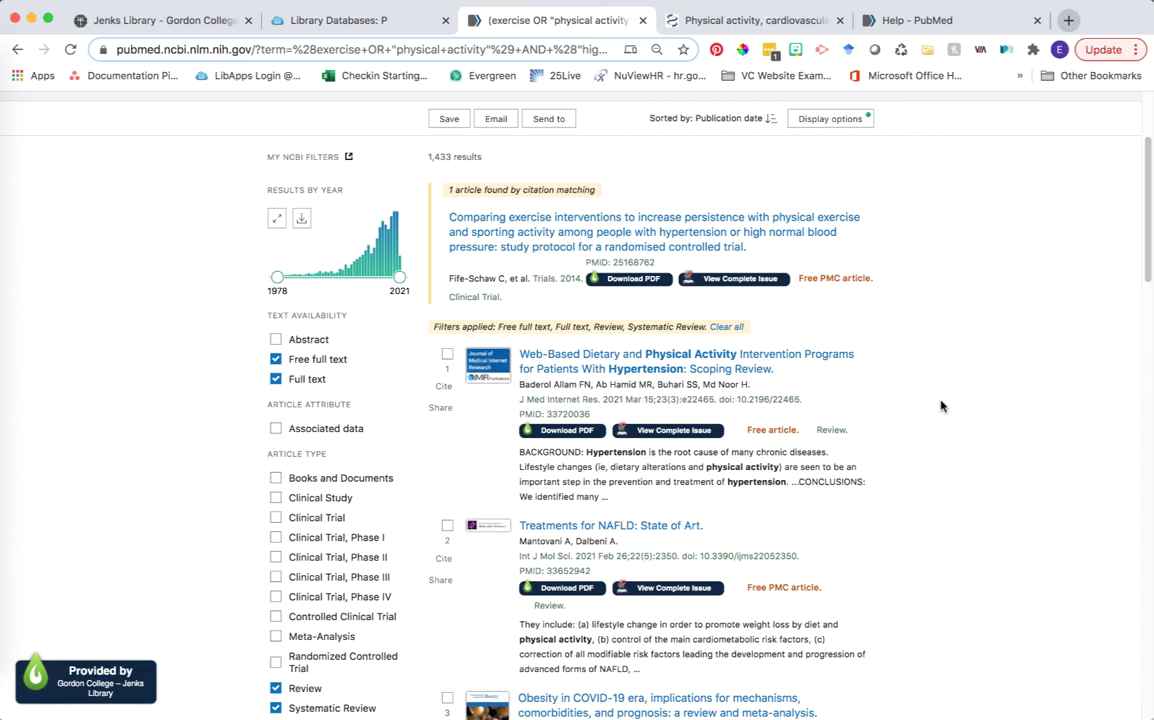